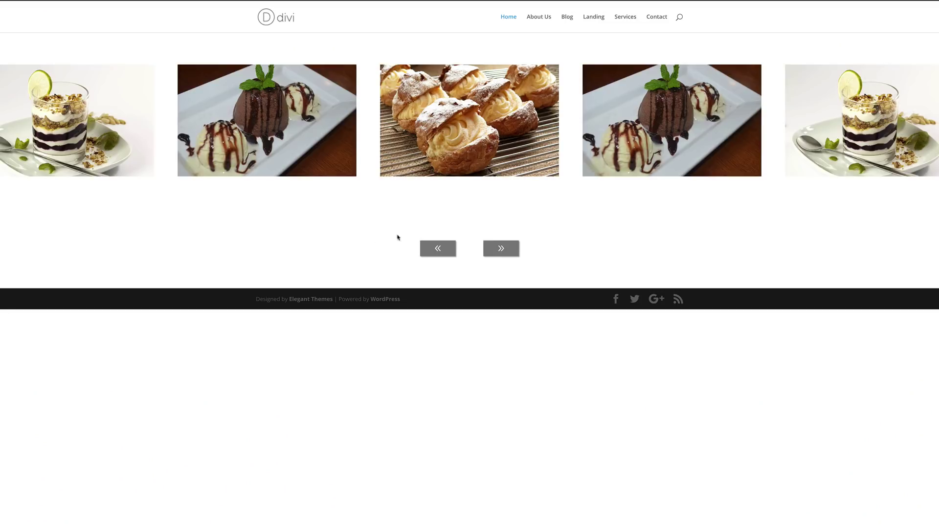
# - Try out the finished dessert image carousel by scrolling it forward and backward with its navigation arrows
pyautogui.click(499, 250)
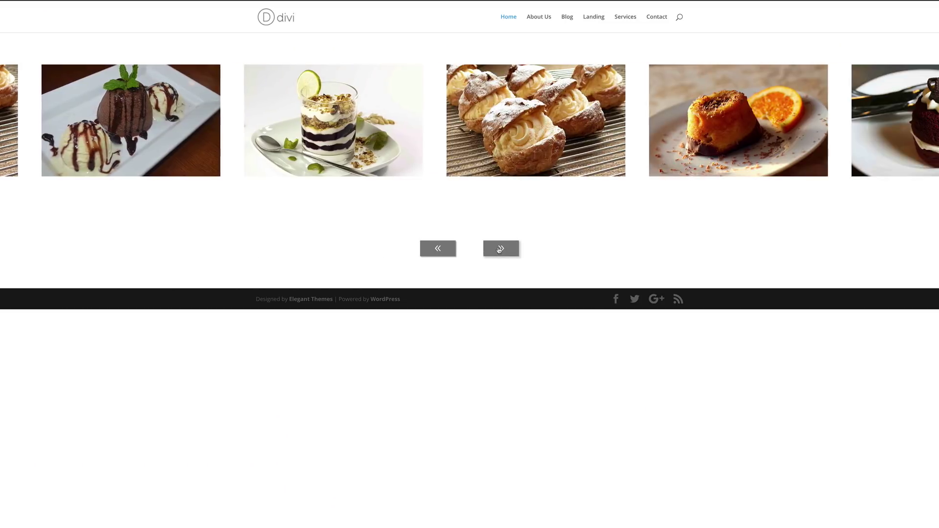
pyautogui.click(440, 252)
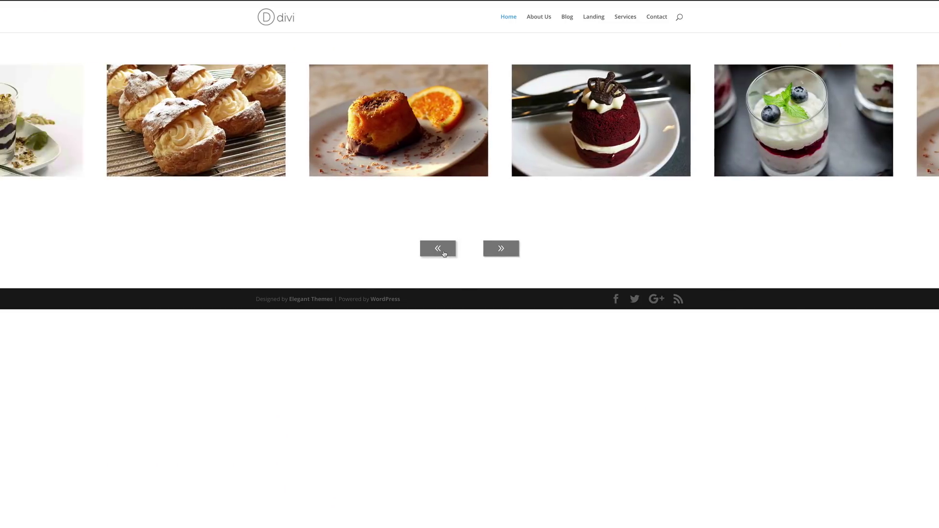
pyautogui.click(499, 250)
pyautogui.click(499, 250)
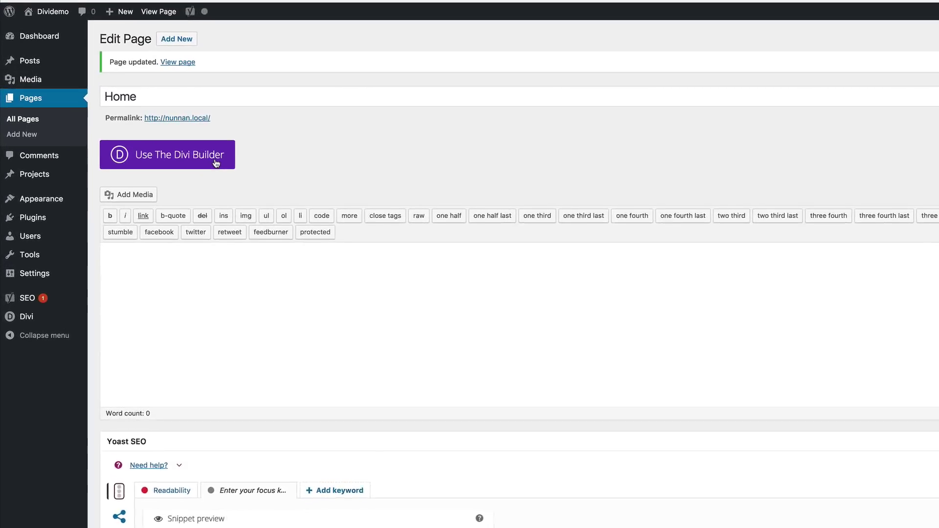
# - Enable the Divi Builder for the Home page and launch its Visual Builder
pyautogui.click(168, 160)
pyautogui.click(319, 159)
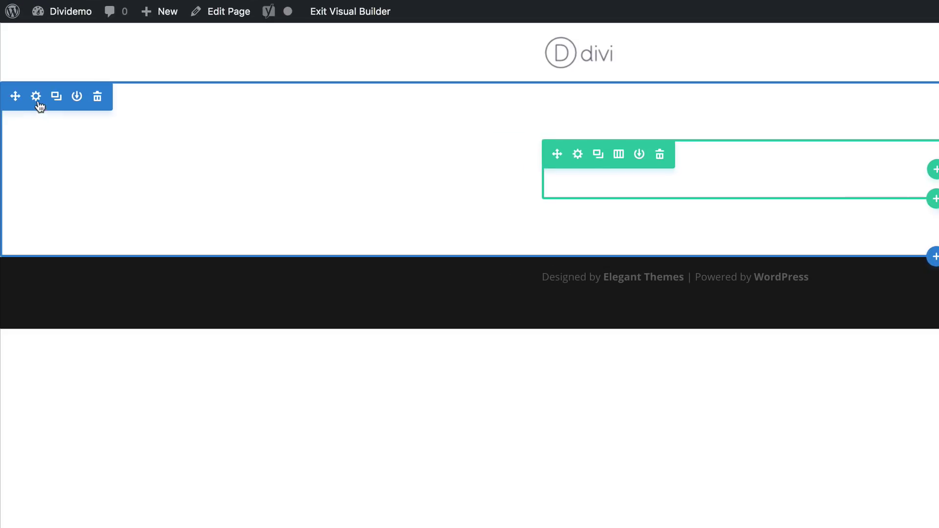
# - Give the page's section the CSS class ds-carousel-section and save the section settings
pyautogui.click(37, 99)
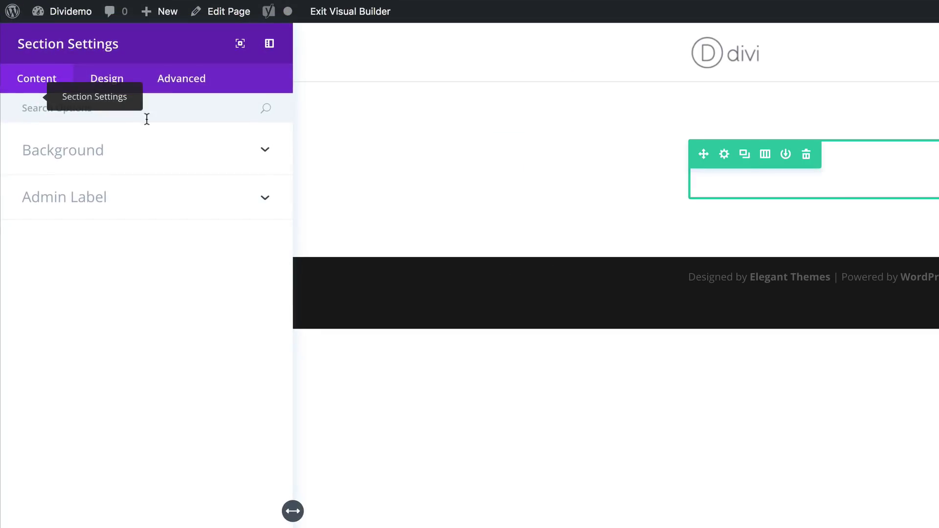
pyautogui.click(196, 85)
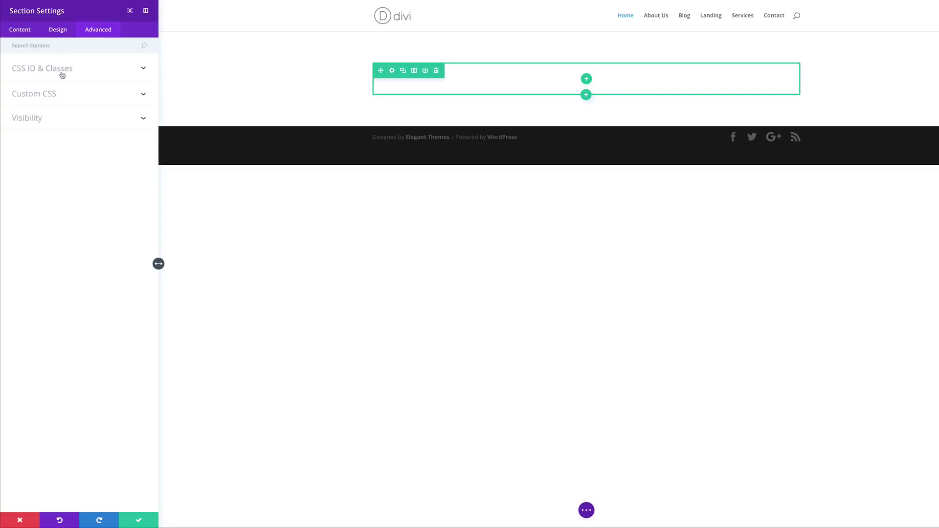
pyautogui.click(64, 72)
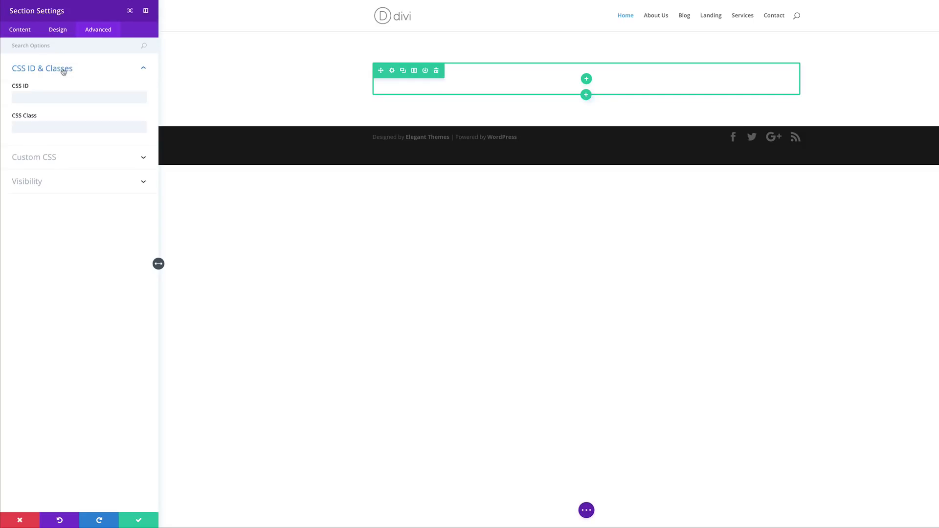
pyautogui.click(41, 129)
pyautogui.click(41, 128)
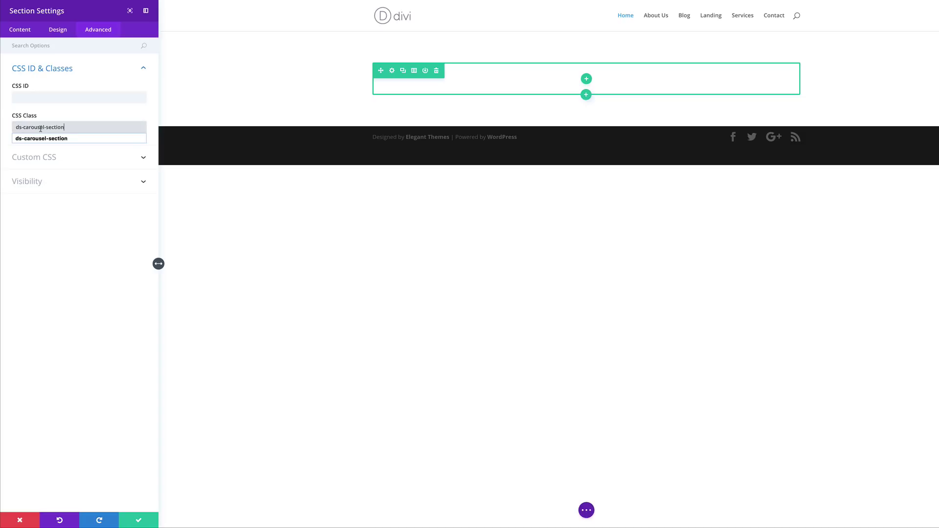
pyautogui.click(65, 139)
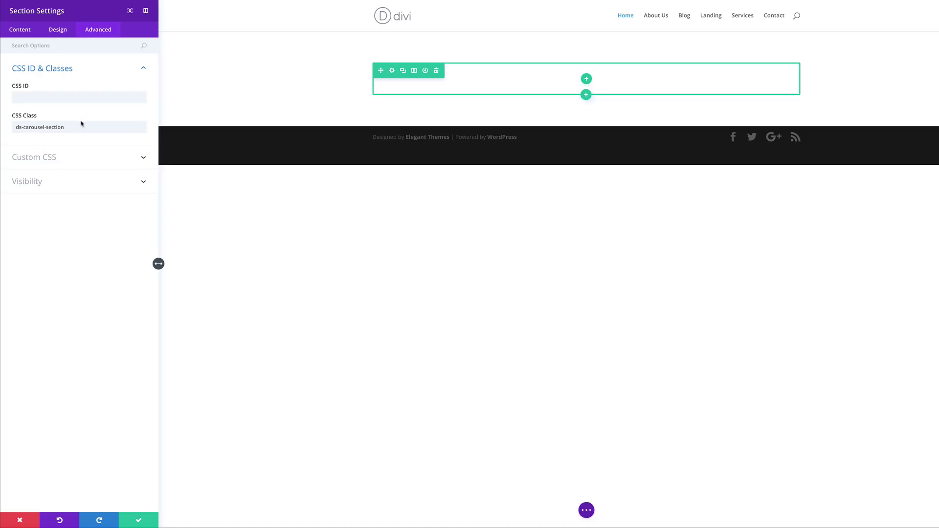
pyautogui.click(140, 521)
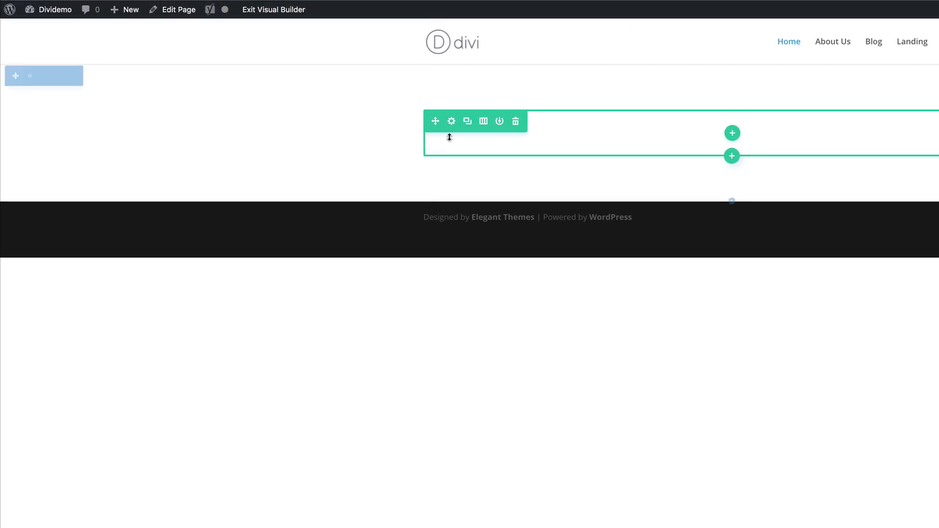
# - Give the row inside the section the CSS class ds-carousel-row and save the row settings
pyautogui.click(451, 122)
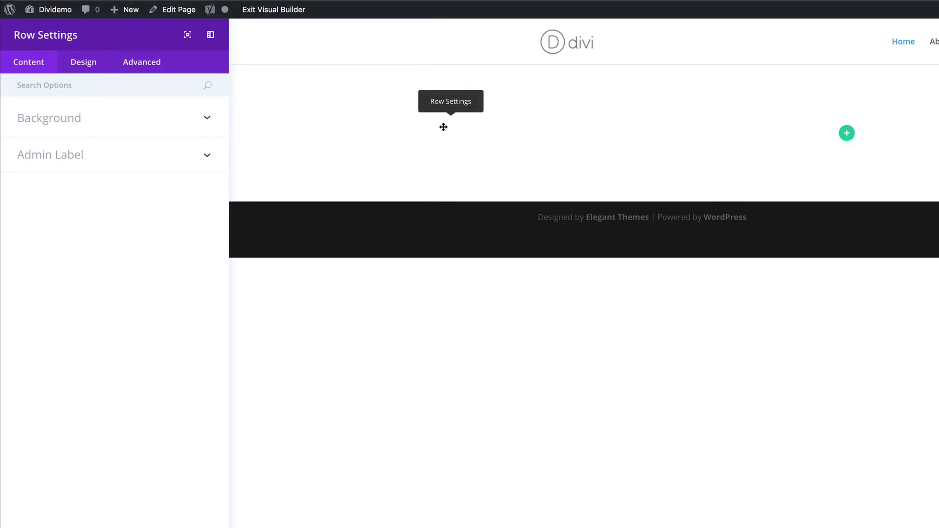
pyautogui.click(147, 66)
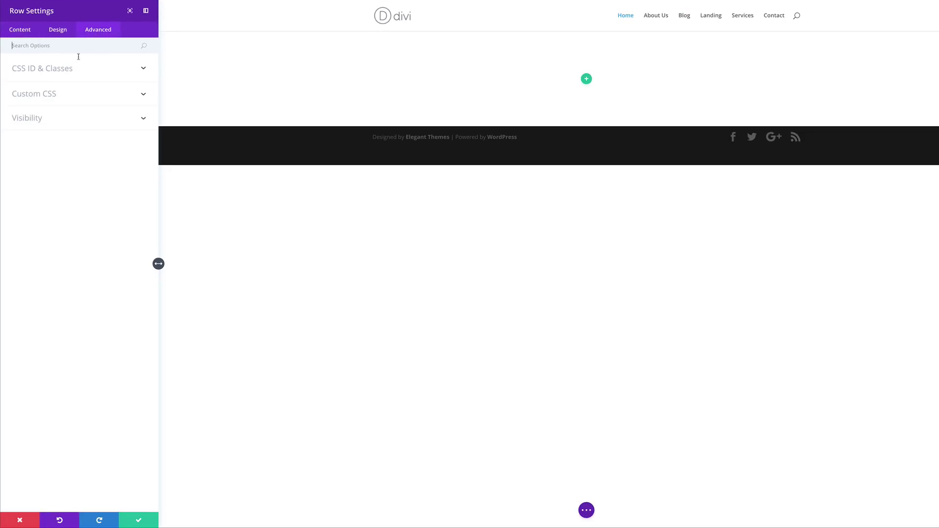
pyautogui.click(64, 70)
pyautogui.click(48, 128)
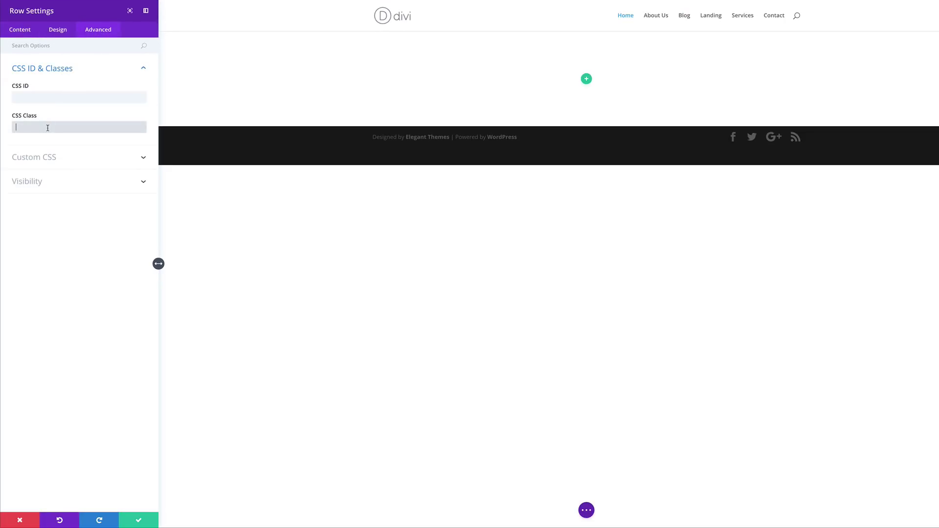
pyautogui.write('ds-carousel-row')
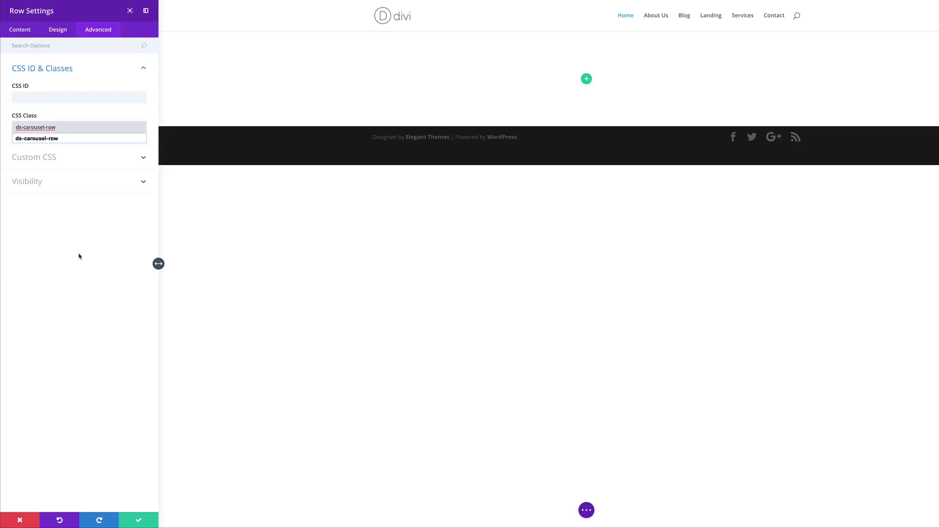
pyautogui.click(76, 271)
pyautogui.click(140, 521)
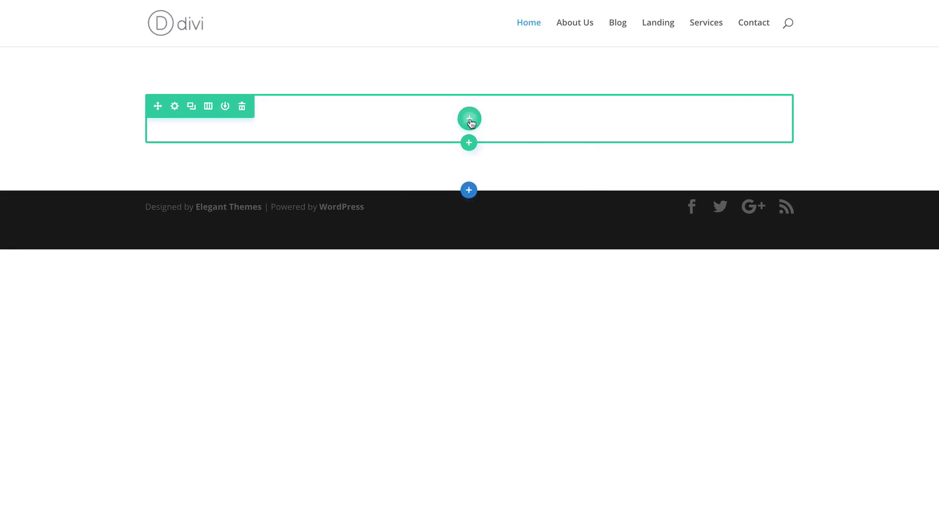
# - Give the row a single full-width column layout and insert an Image module into it
pyautogui.click(470, 119)
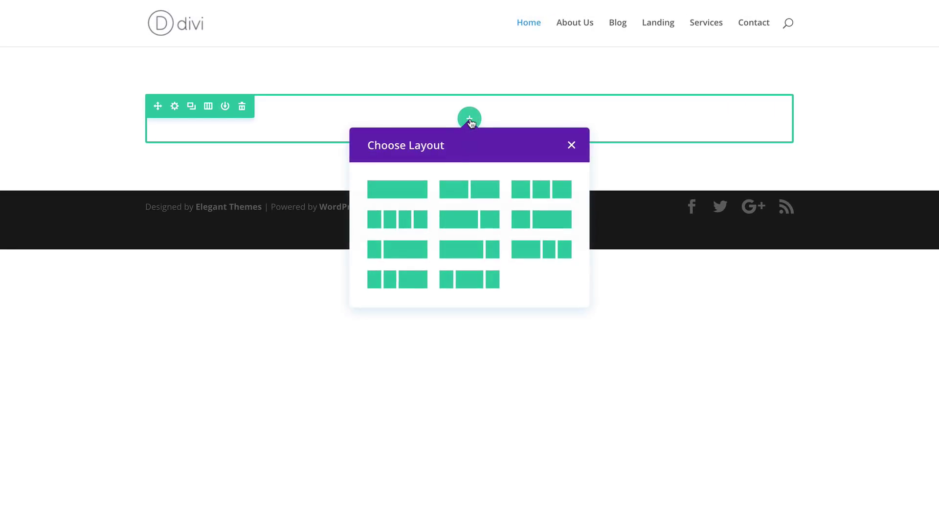
pyautogui.click(405, 191)
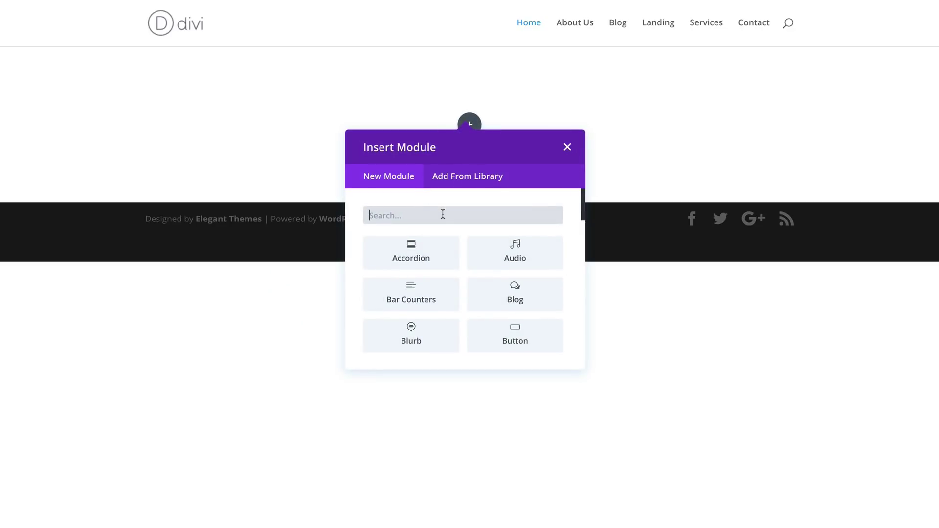
pyautogui.write('image')
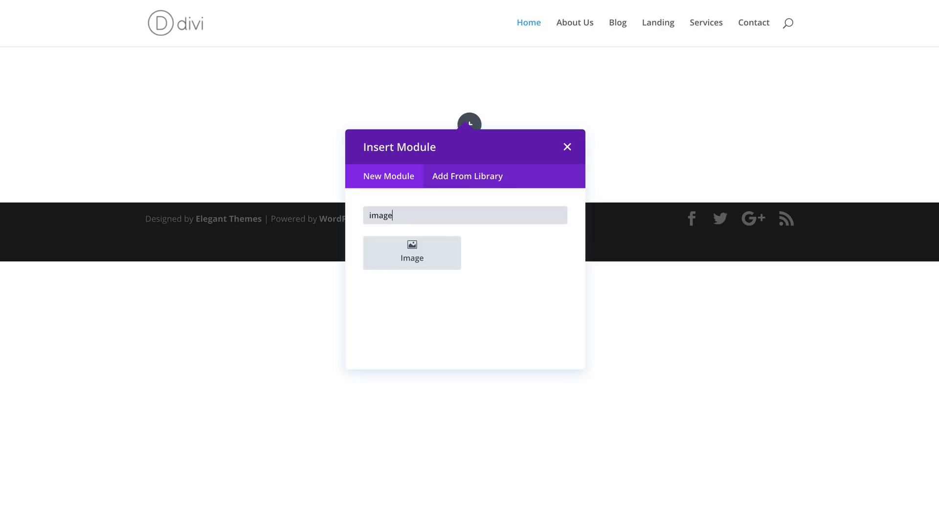
pyautogui.click(434, 259)
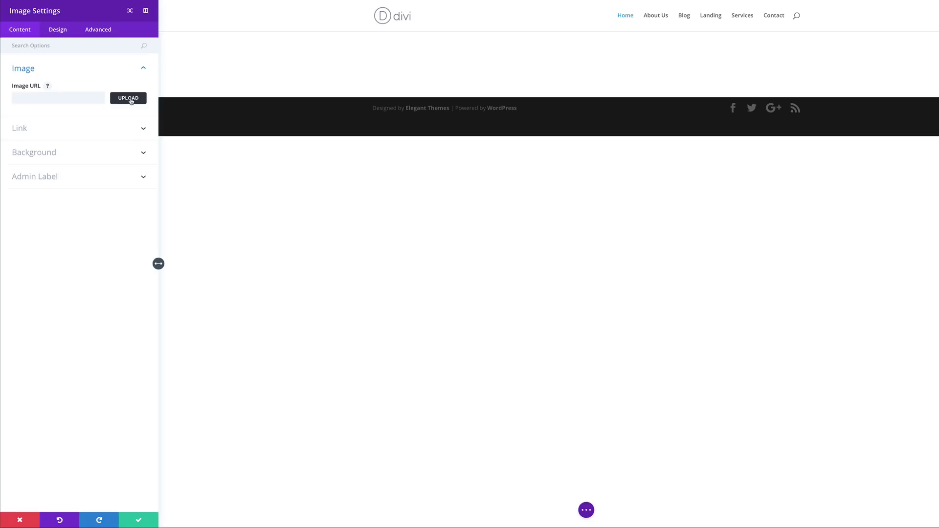
# - Set the module's picture to the chocolate-drizzled brownie image, blog10, from the media library
pyautogui.click(130, 100)
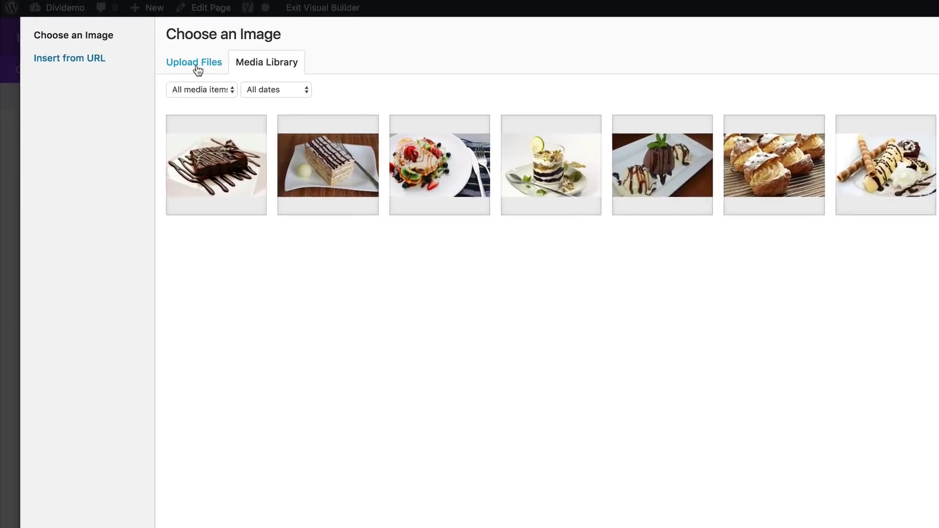
pyautogui.click(242, 81)
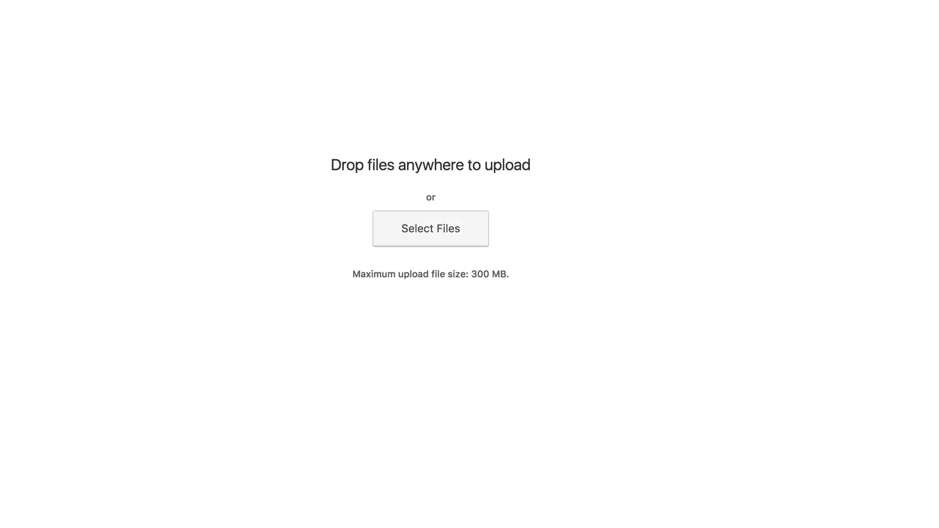
pyautogui.click(37, 20)
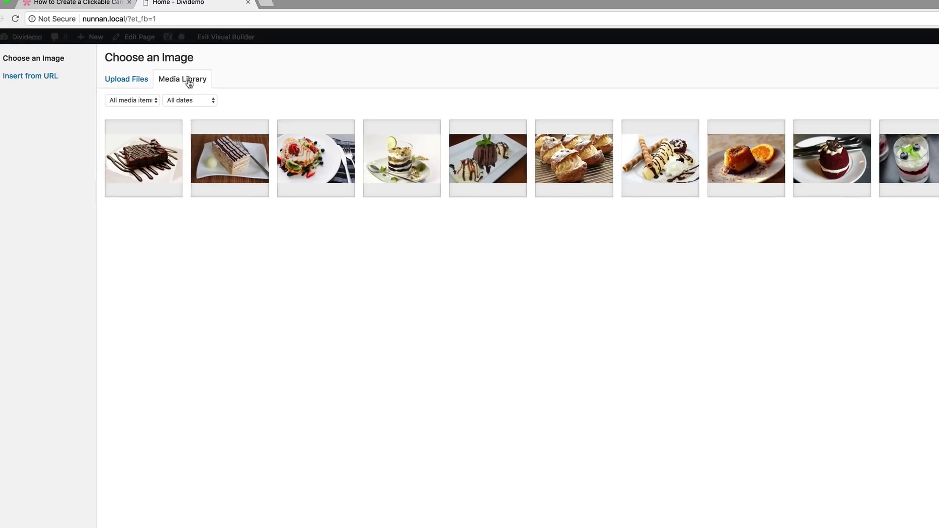
pyautogui.click(151, 167)
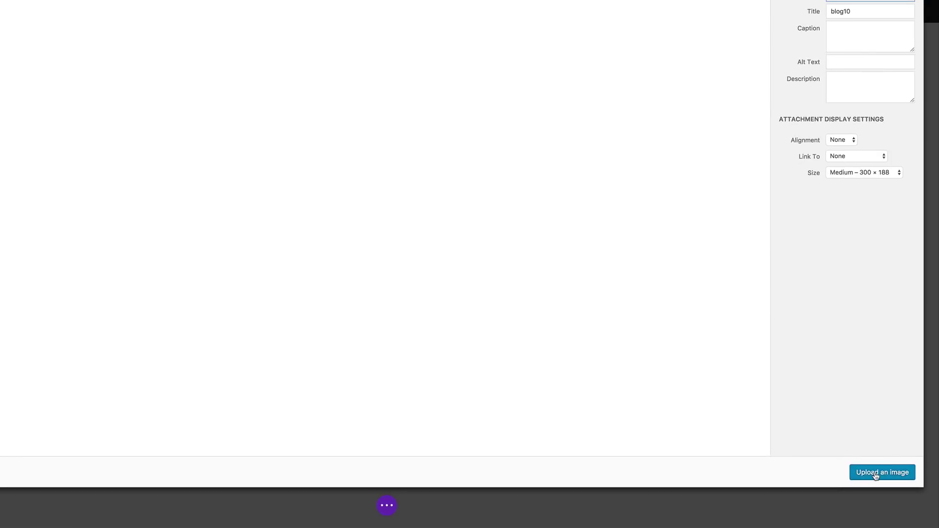
pyautogui.click(875, 472)
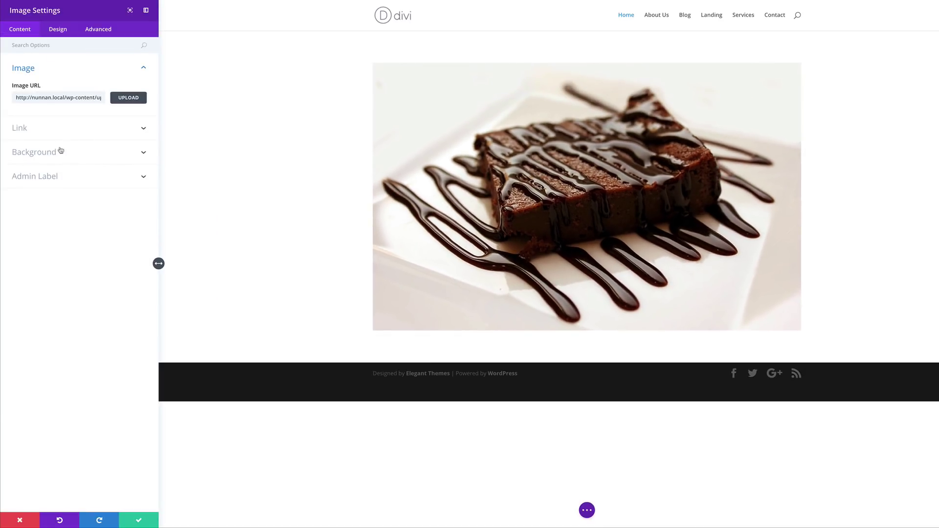
pyautogui.click(38, 130)
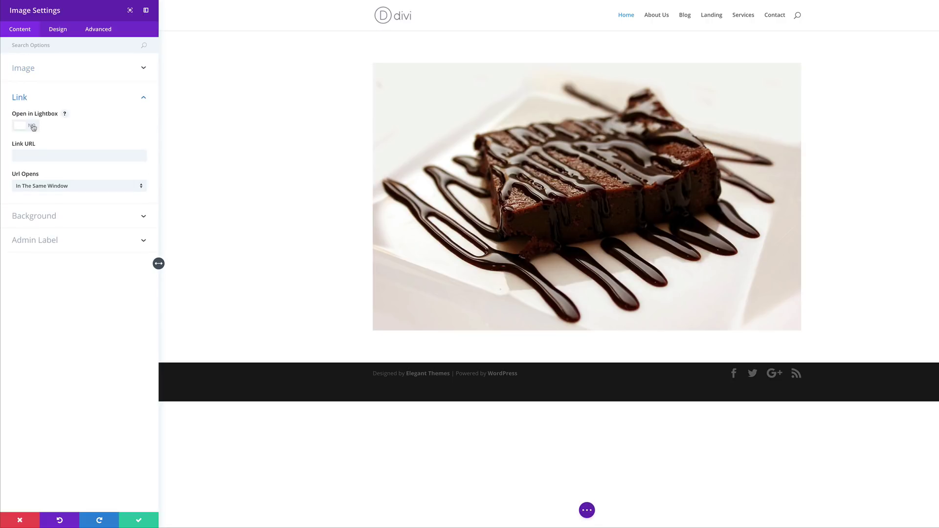
pyautogui.click(30, 155)
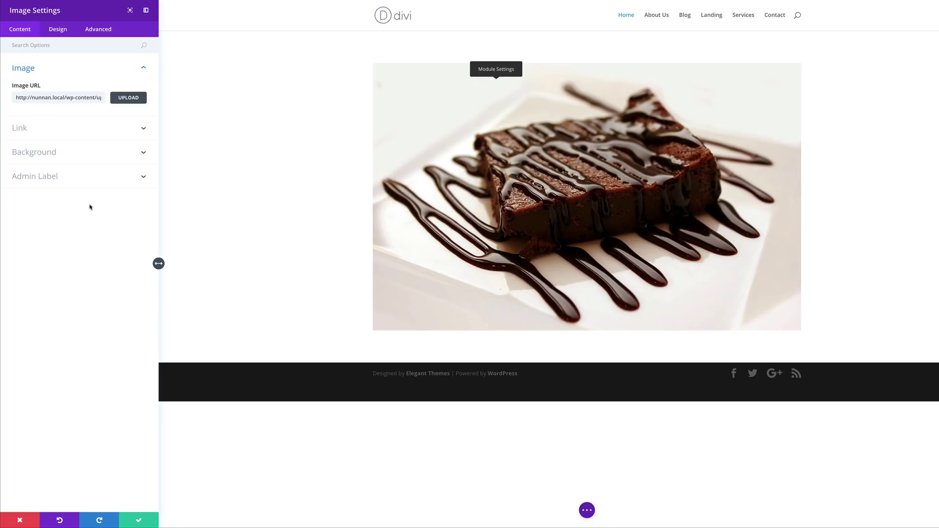
# - Set the brownie image module's CSS ID to carousel-module and save the module settings
pyautogui.click(98, 33)
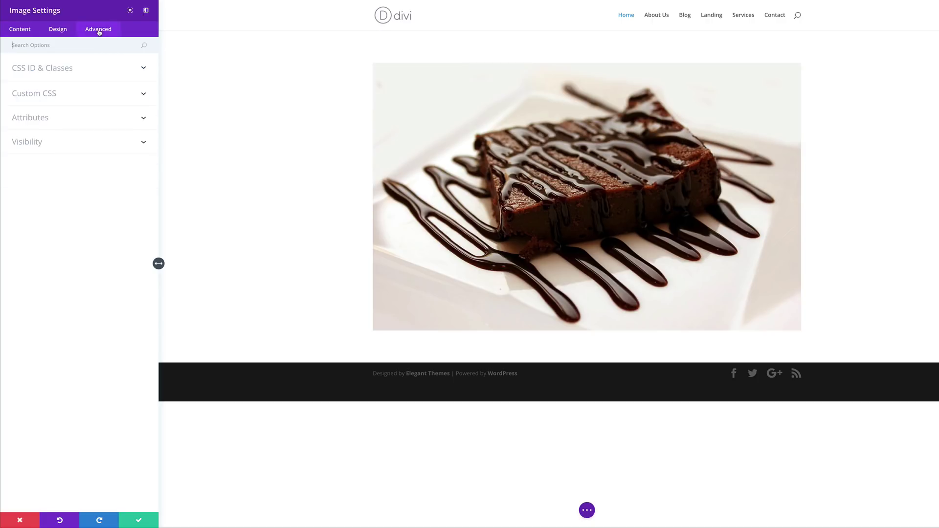
pyautogui.click(64, 71)
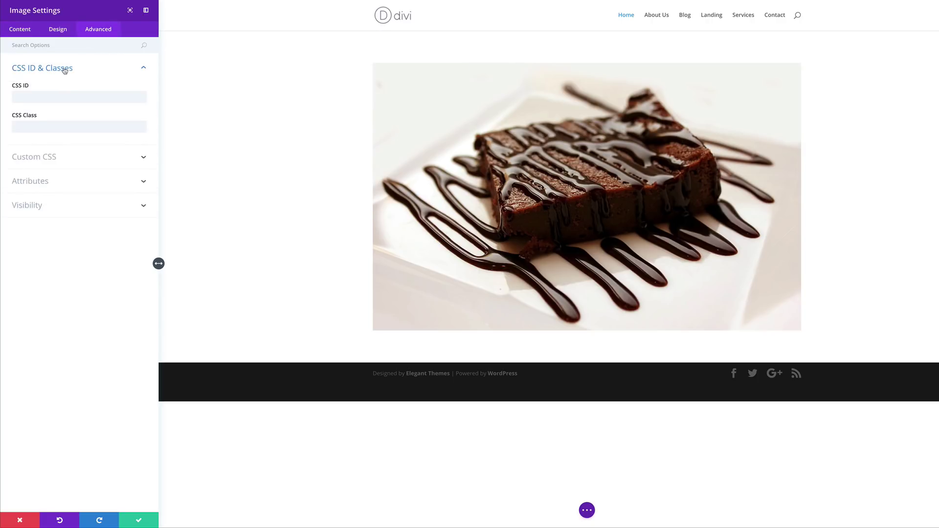
pyautogui.click(42, 100)
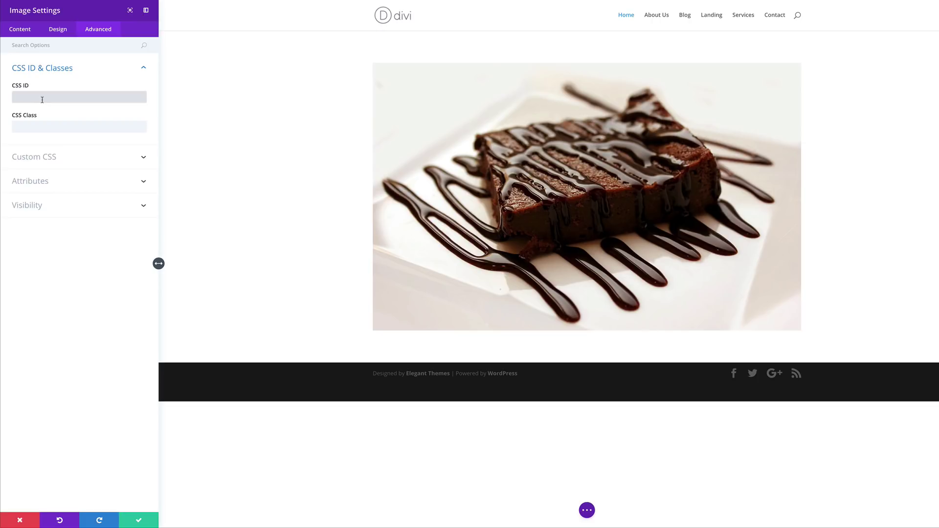
pyautogui.write('carousel-module')
pyautogui.click(141, 523)
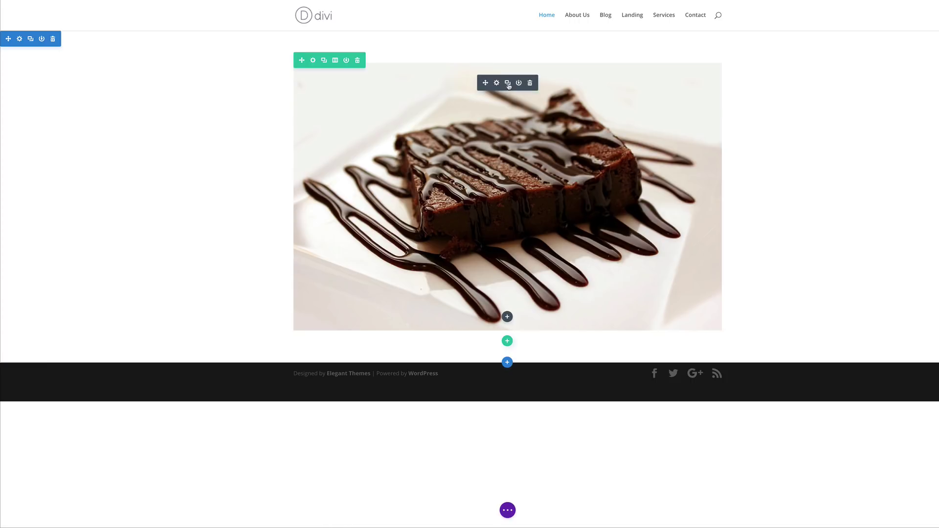
# - Duplicate the brownie image module and replace the copy's picture with the layered cake slice from the media library
pyautogui.click(508, 84)
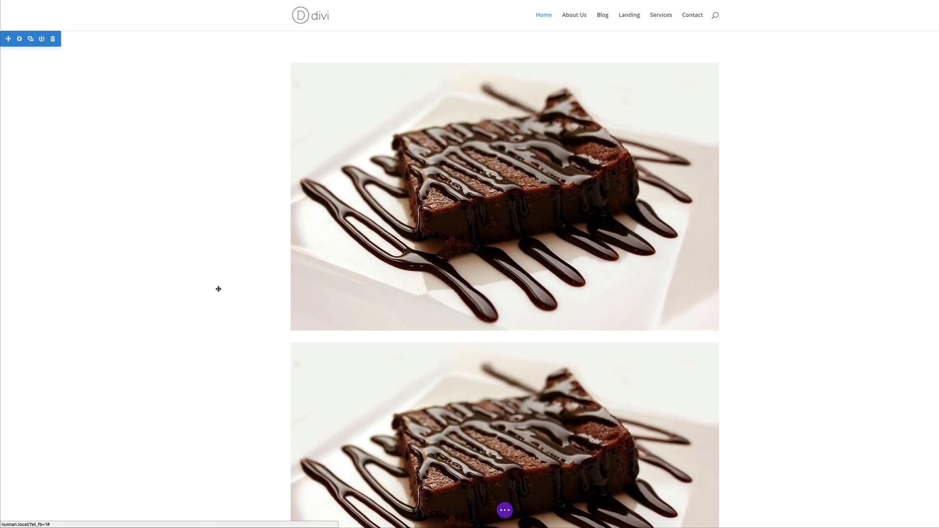
pyautogui.scroll(-2, 250, 289)
pyautogui.scroll(-1, 250, 293)
pyautogui.scroll(-2, 249, 298)
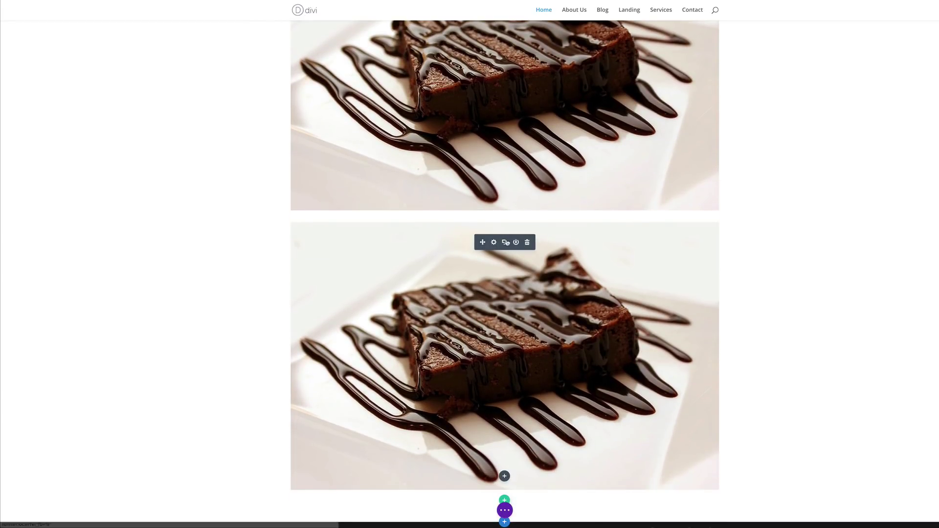
pyautogui.click(493, 242)
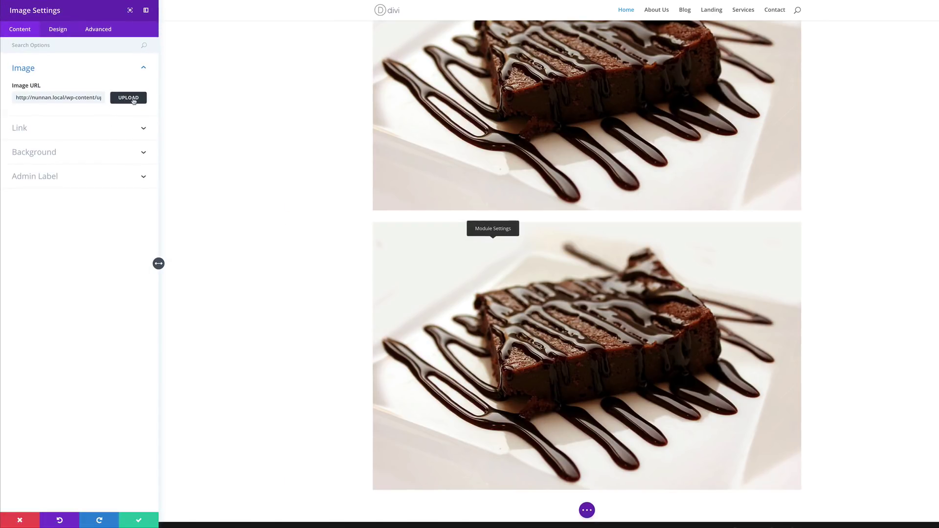
pyautogui.click(129, 98)
pyautogui.click(199, 102)
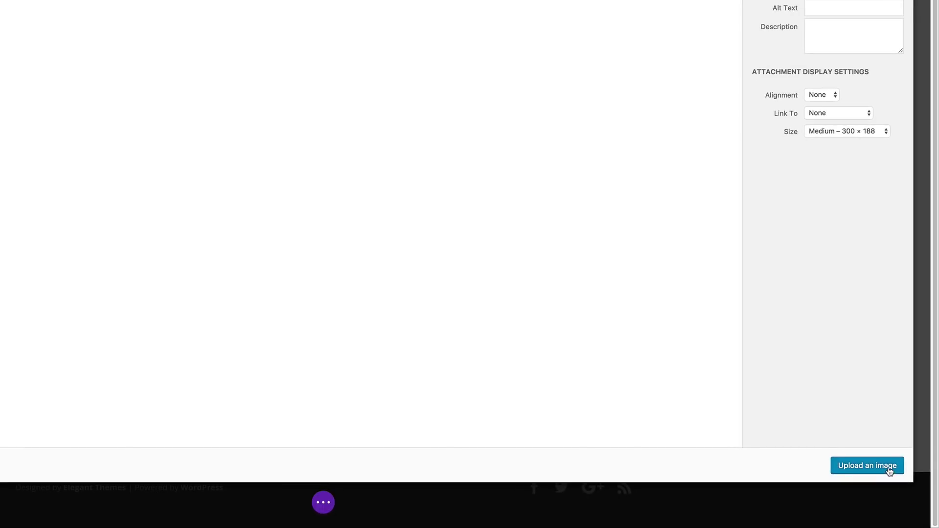
pyautogui.click(919, 476)
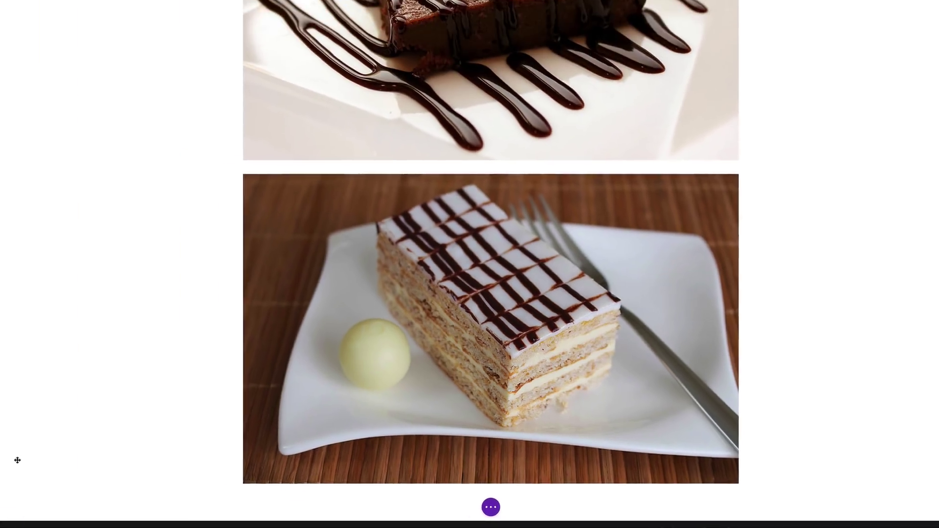
# - Save the cake slice module's settings and add a regular section with a two-column row below the dessert images
pyautogui.click(139, 515)
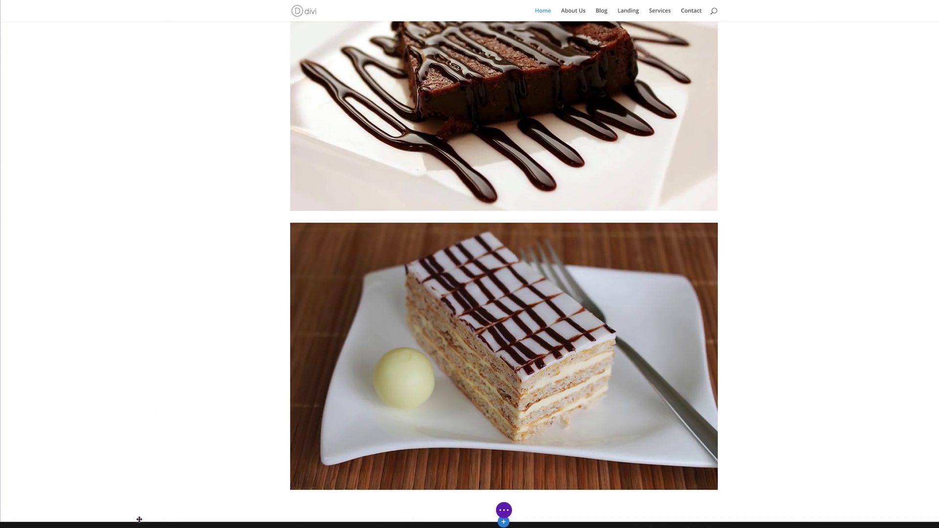
pyautogui.scroll(-1, 227, 324)
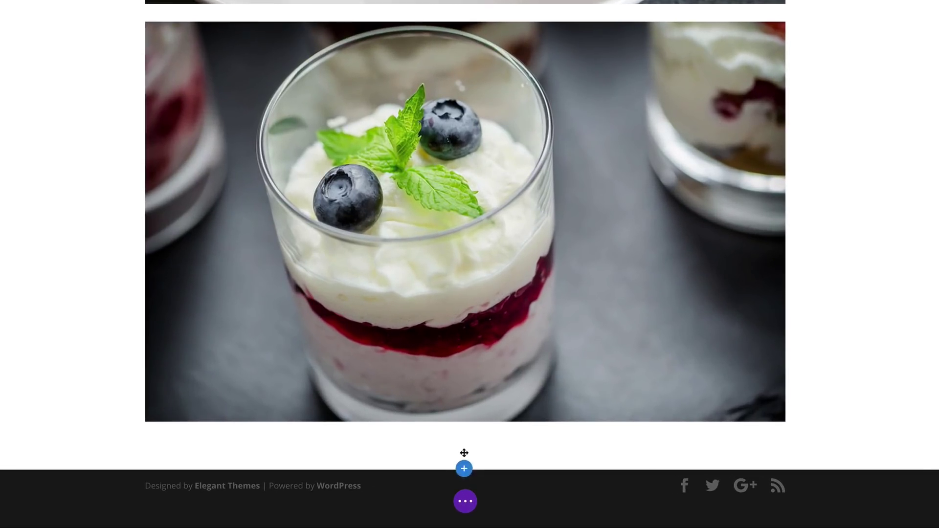
pyautogui.click(466, 471)
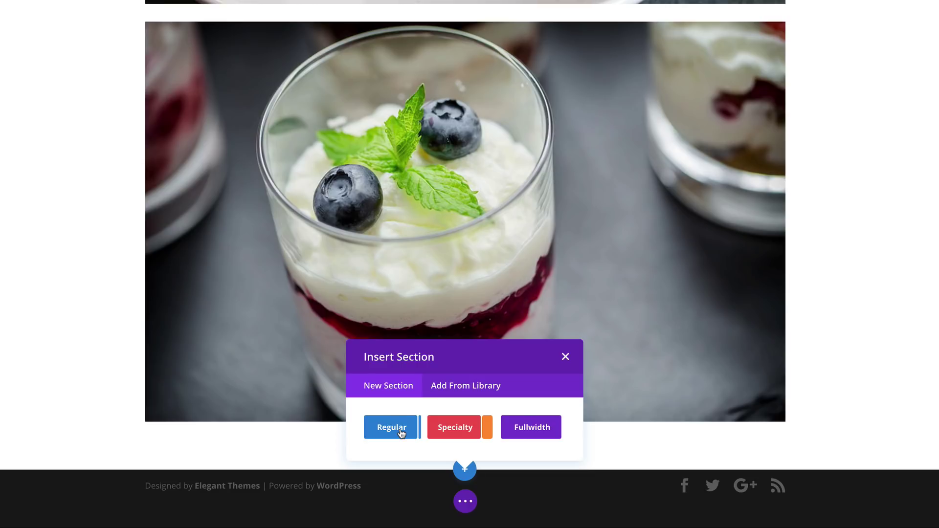
pyautogui.click(399, 430)
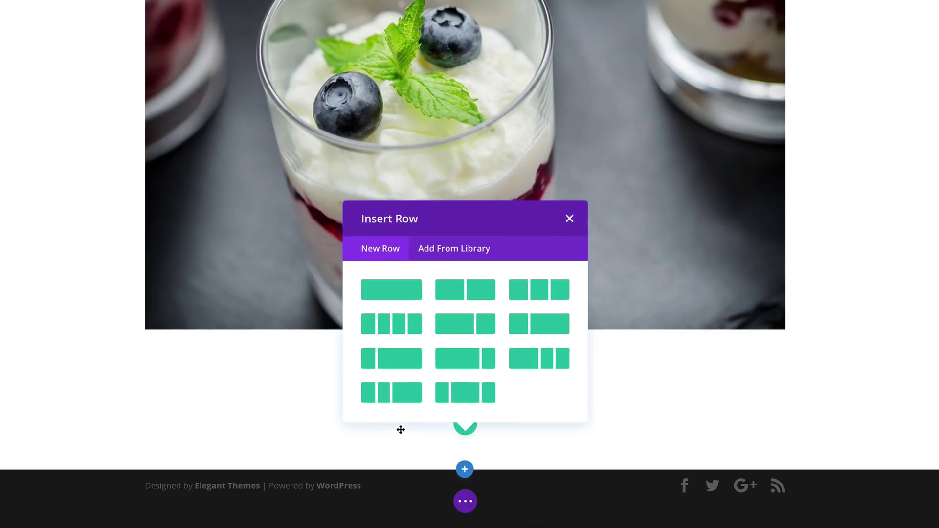
pyautogui.click(482, 290)
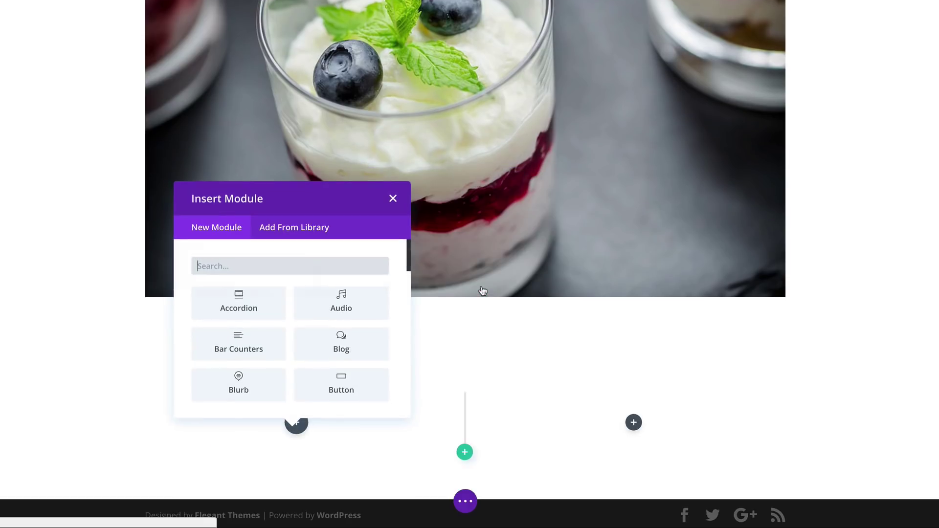
pyautogui.click(394, 199)
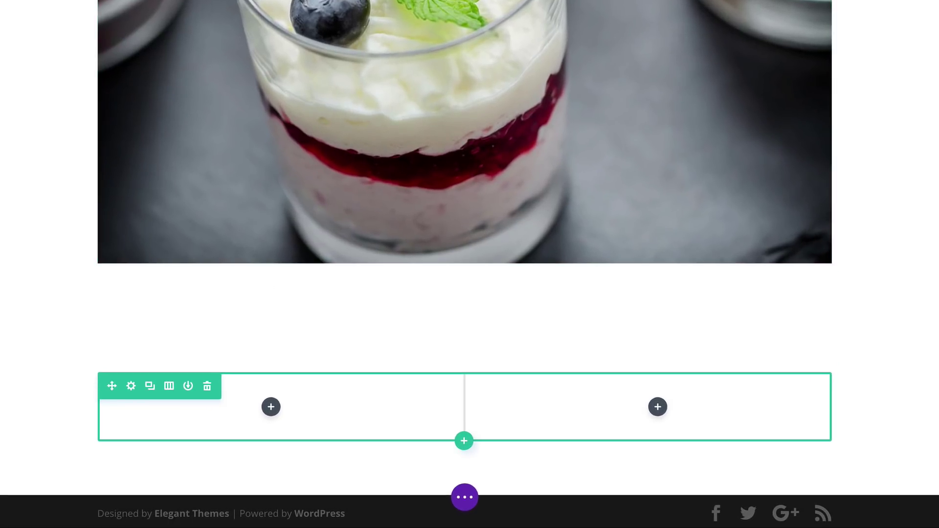
# - Set the new two-column row's CSS ID to ds-arrow-row and save the row settings
pyautogui.click(132, 387)
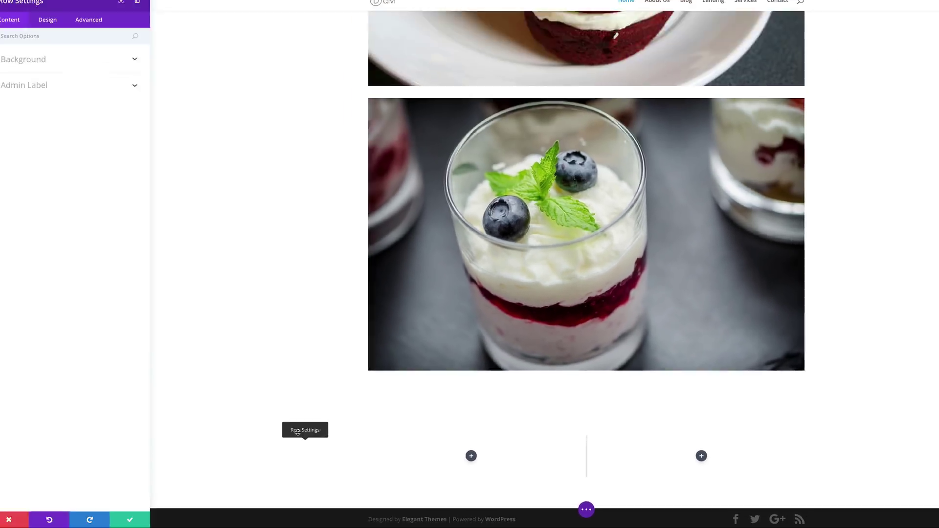
pyautogui.click(101, 32)
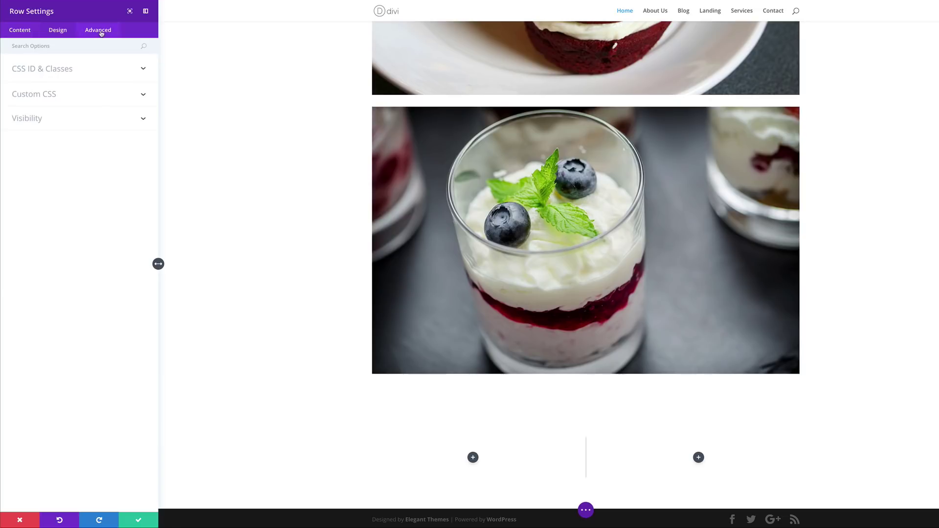
pyautogui.click(72, 73)
pyautogui.click(51, 100)
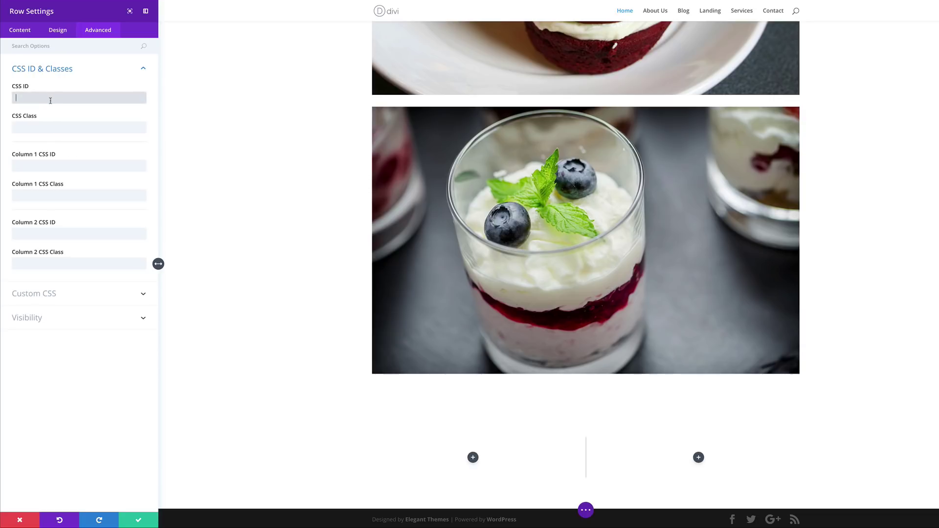
pyautogui.write('ds-arrow-row')
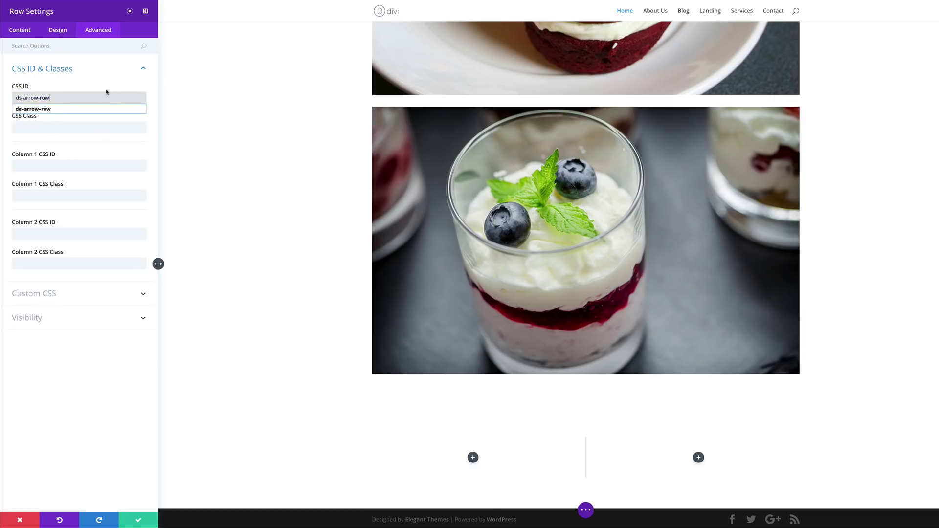
pyautogui.click(140, 521)
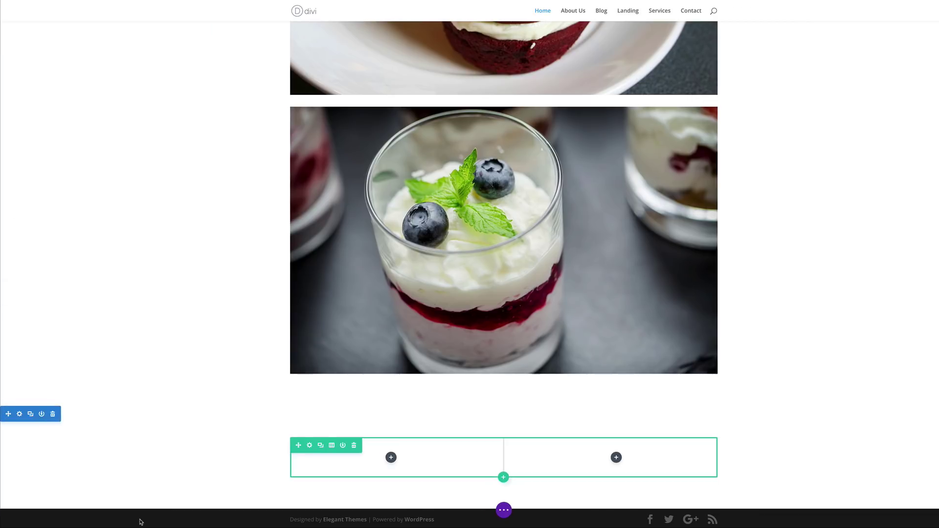
# - Insert a Text module into the first column of the arrow row
pyautogui.scroll(-1, 176, 450)
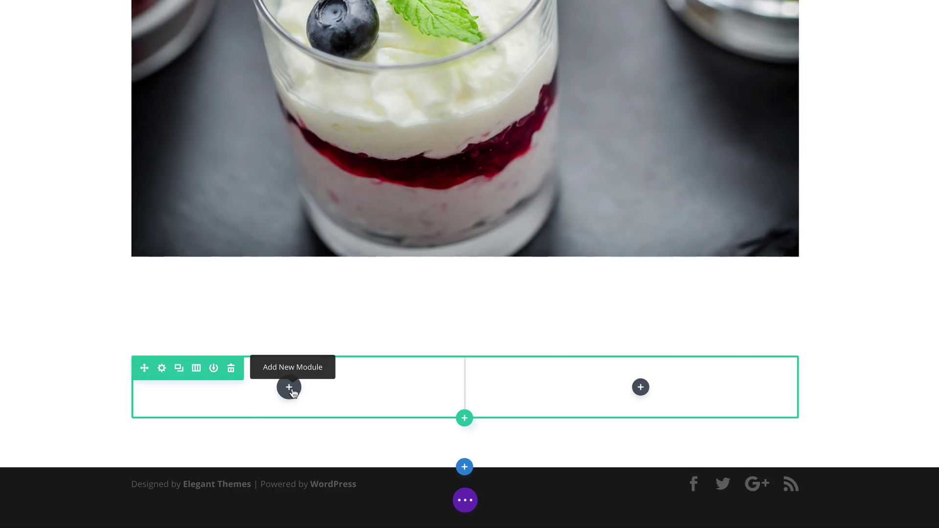
pyautogui.click(290, 389)
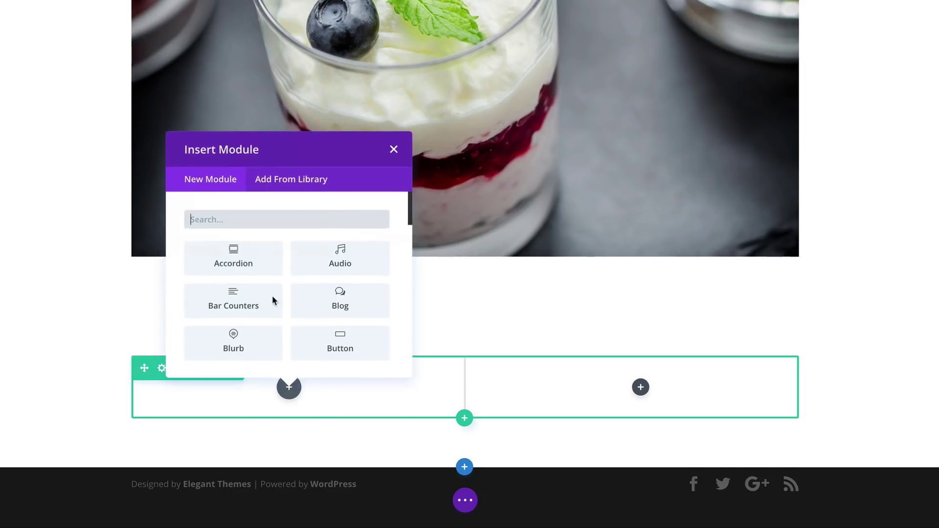
pyautogui.click(265, 221)
pyautogui.write('text')
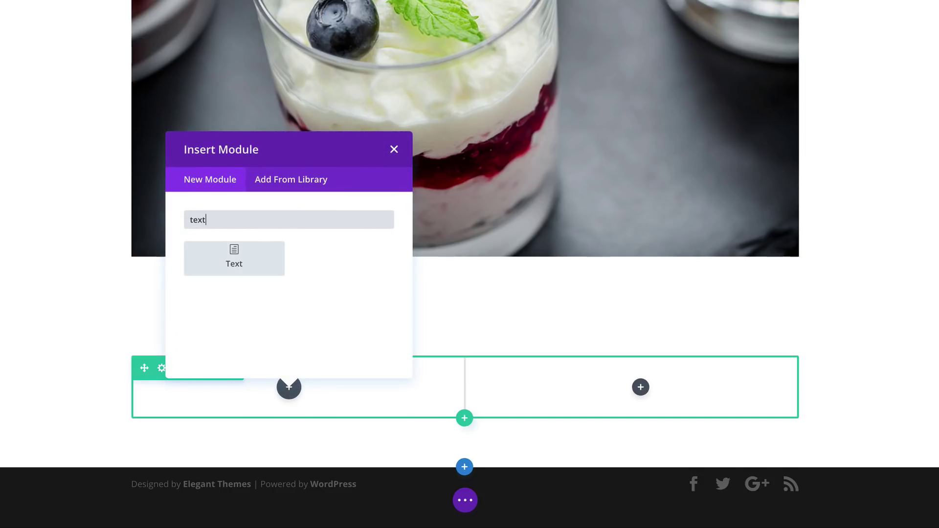
pyautogui.click(253, 261)
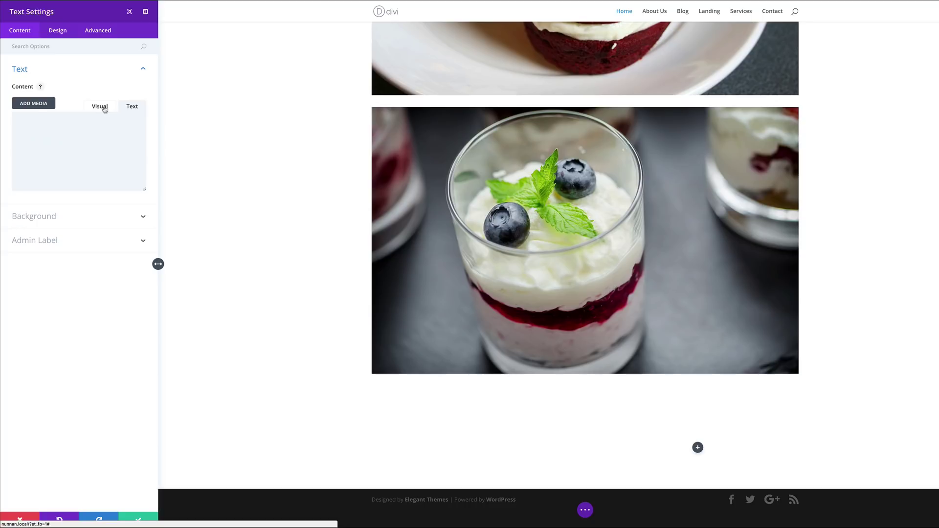
# - Enter <input id="ds-arrow-left" type="button" value="8"> as the Text module's HTML content and save it
pyautogui.click(104, 109)
pyautogui.click(135, 107)
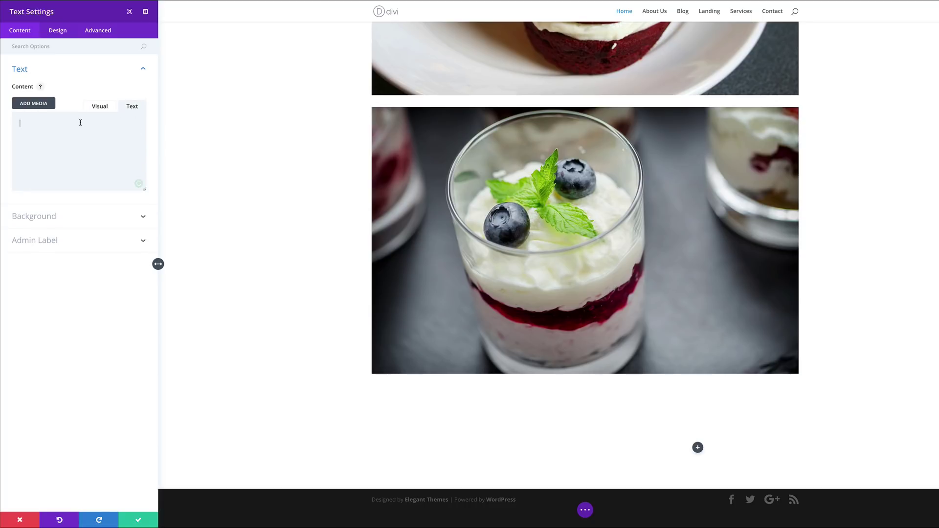
pyautogui.write('<input id="ds-arrow-left" type="button" value="8">')
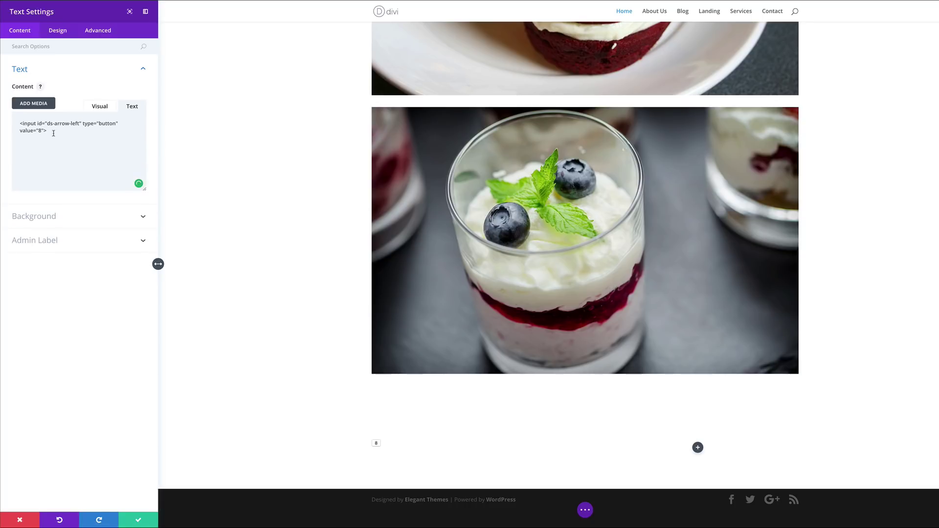
pyautogui.click(138, 522)
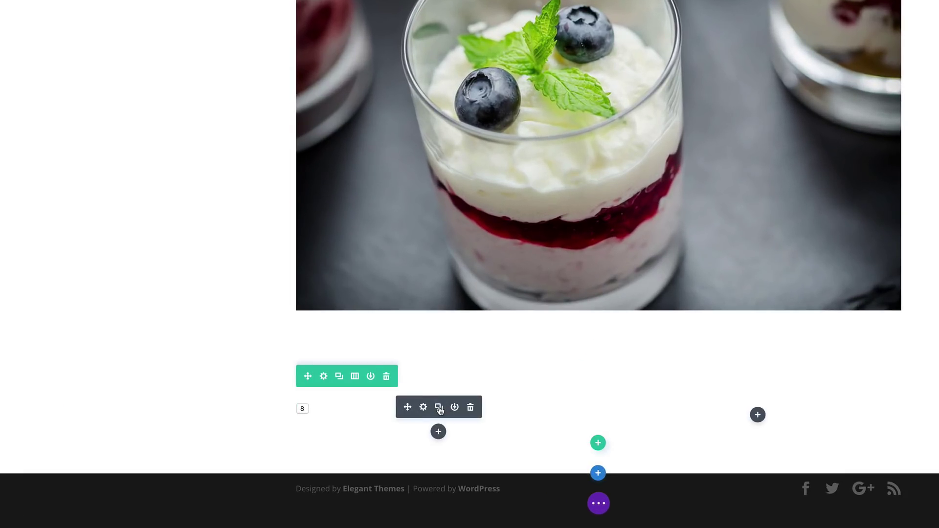
# - Duplicate the arrow Text module into the row's second column, change the copy's button value to 9 and save it
pyautogui.click(438, 408)
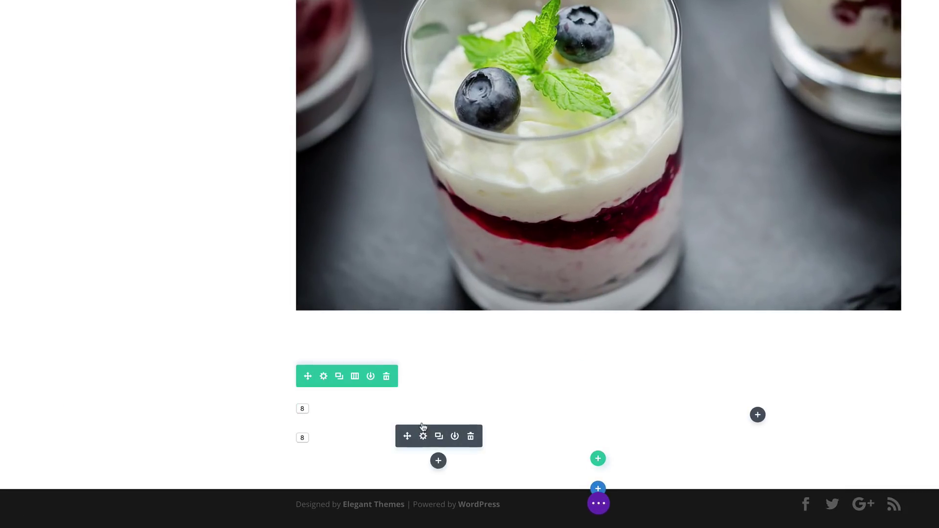
pyautogui.moveTo(408, 435); pyautogui.dragTo(786, 421)
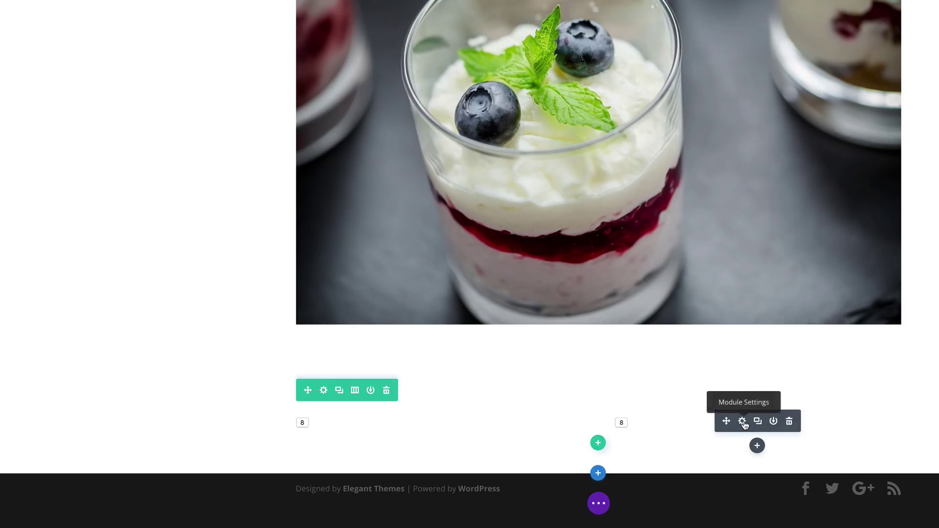
pyautogui.click(742, 422)
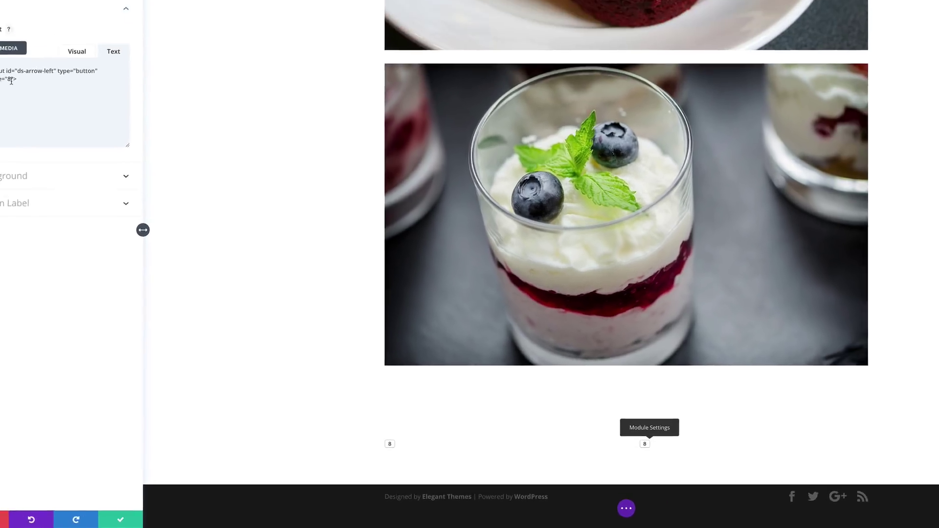
pyautogui.press('BackSpace')
pyautogui.write('9')
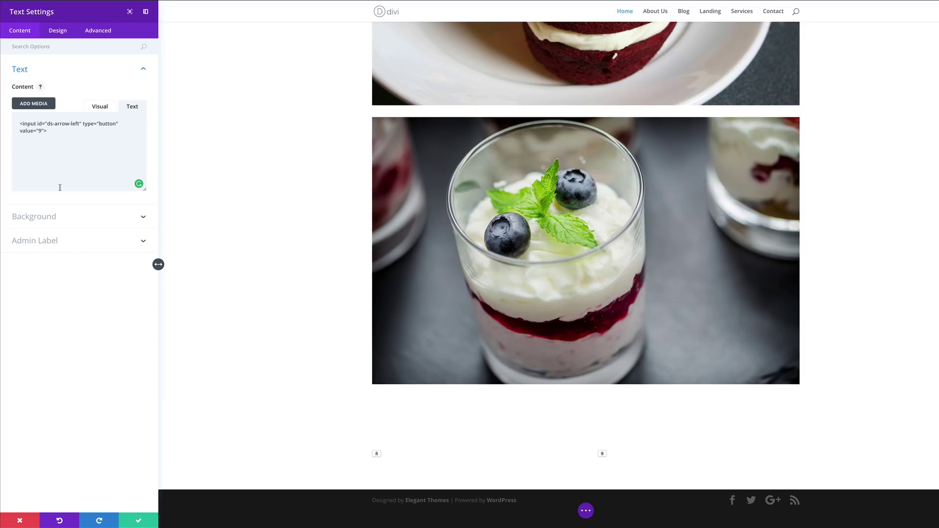
pyautogui.click(139, 519)
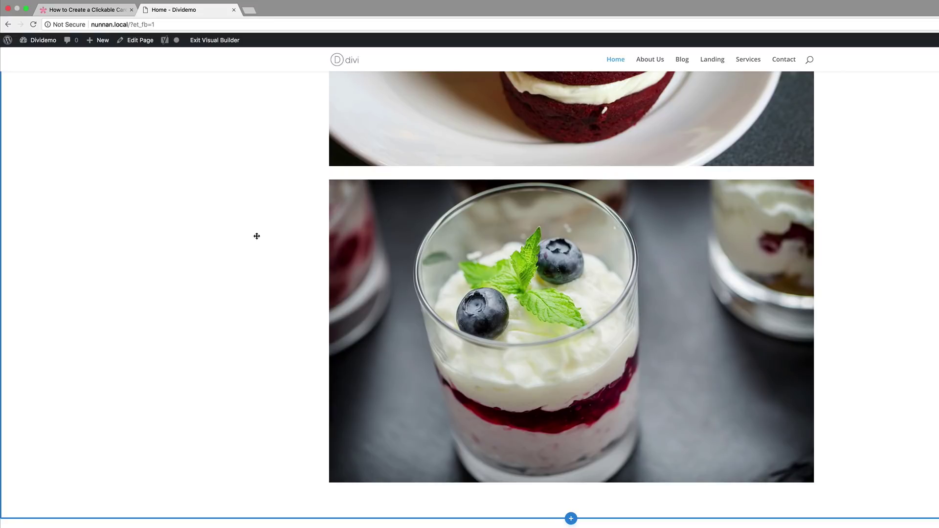
# - Exit the Visual Builder and go to the Custom CSS field in the Divi Theme Options
pyautogui.click(221, 42)
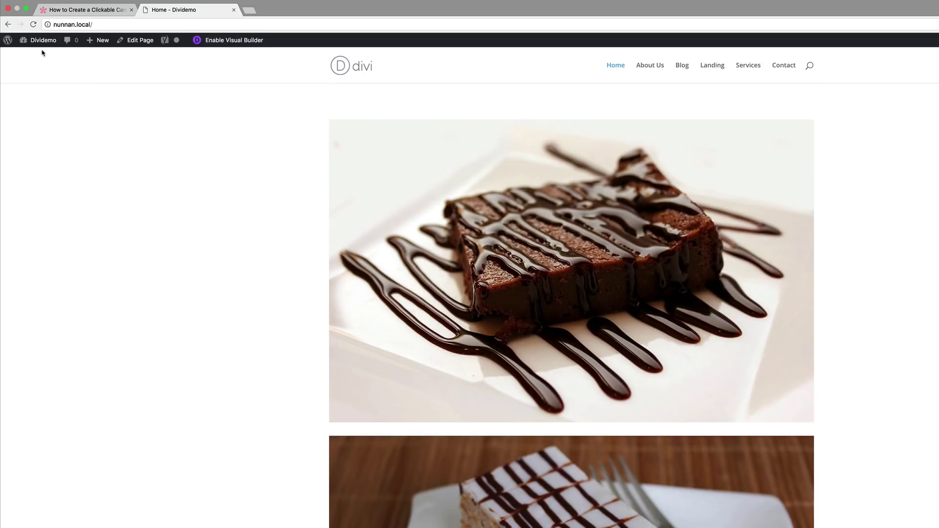
pyautogui.moveTo(43, 41)
pyautogui.click(45, 58)
pyautogui.moveTo(21, 290)
pyautogui.click(91, 292)
pyautogui.scroll(-3, 90, 193)
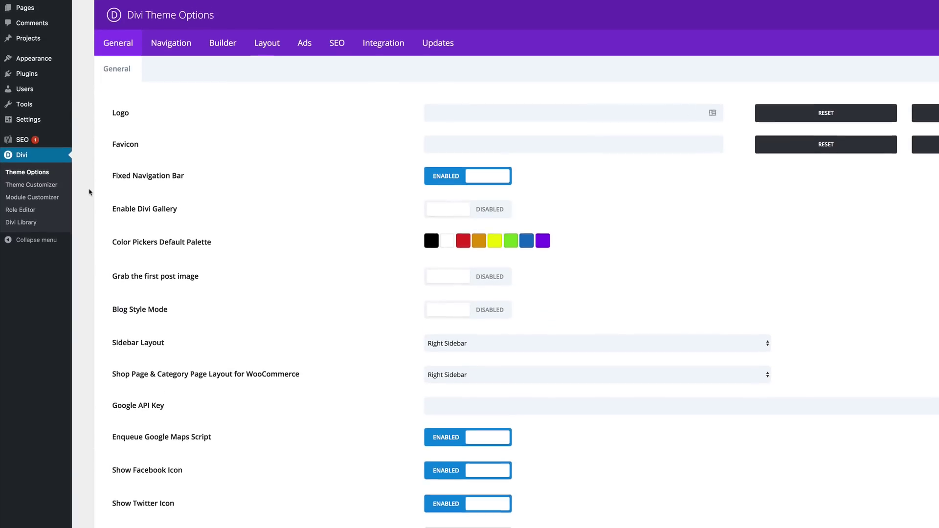
pyautogui.scroll(-15, 386, 285)
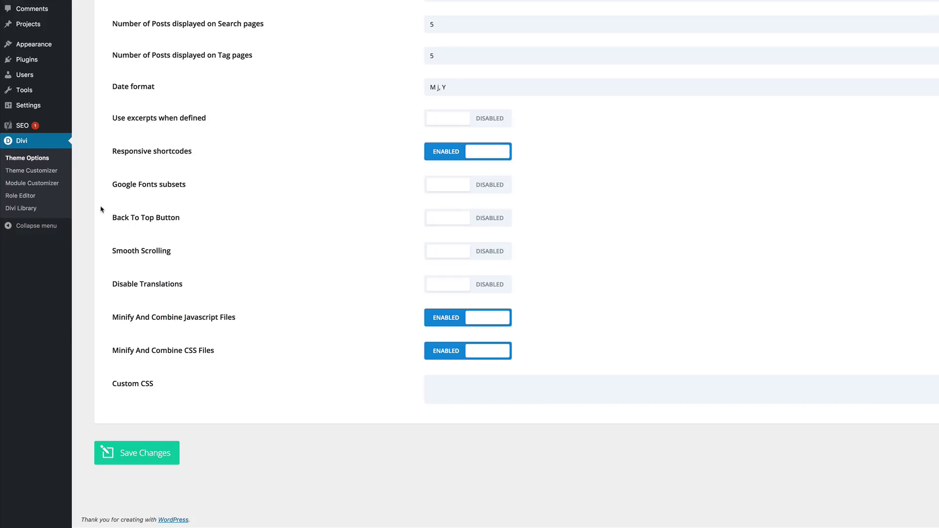
# - Paste the carousel and navigation arrow styles into the theme customizer's Additional CSS and publish the change
pyautogui.moveTo(51, 47)
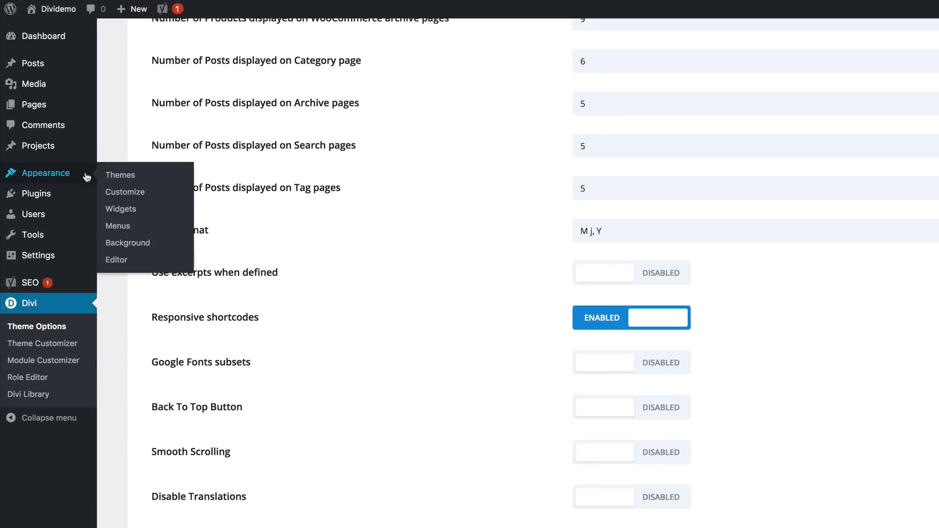
pyautogui.click(133, 195)
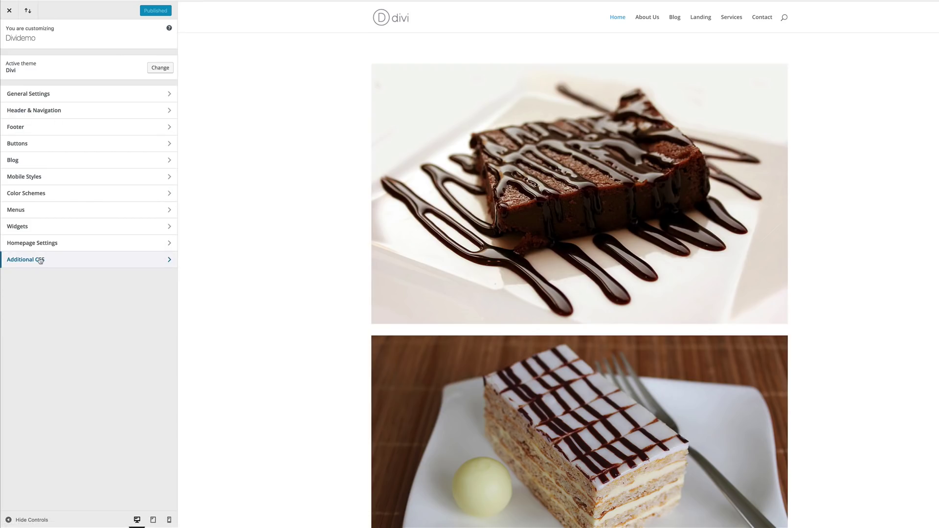
pyautogui.click(39, 259)
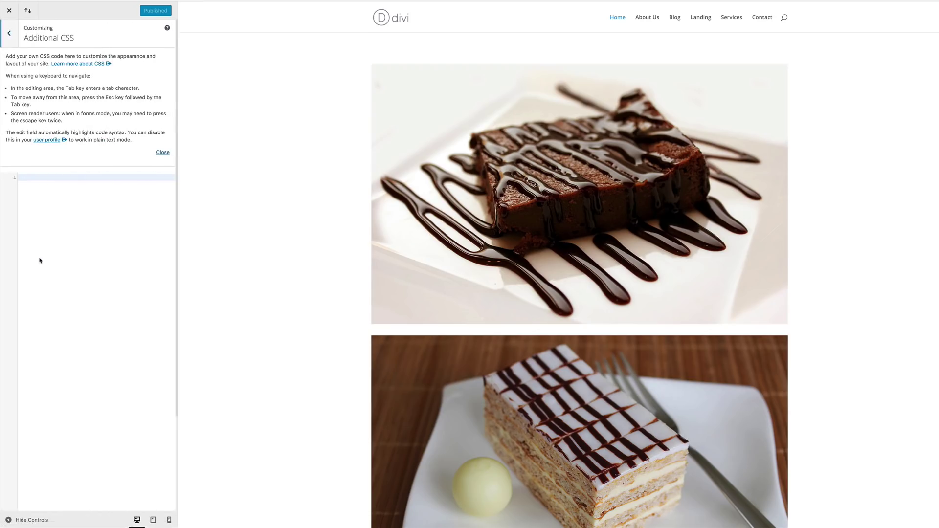
pyautogui.click(37, 182)
pyautogui.hotkey('ctrl', 'v')
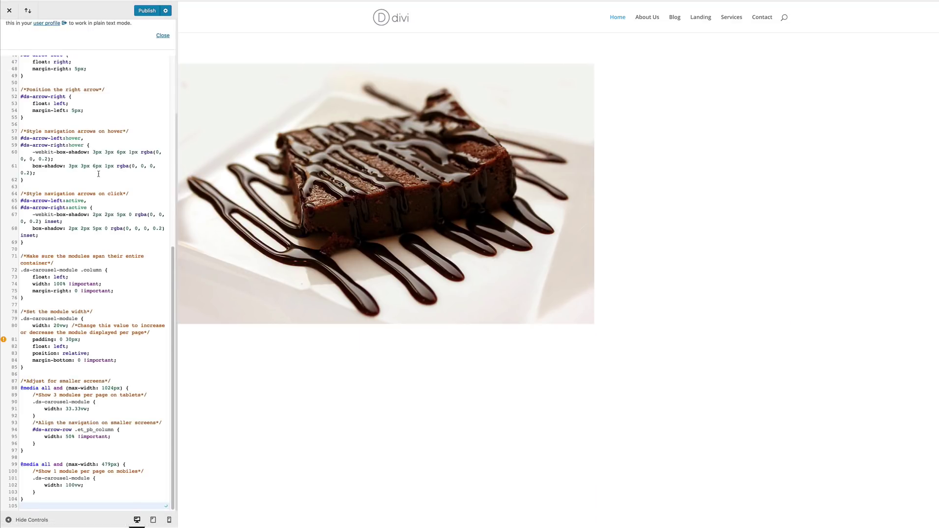
pyautogui.scroll(-20, 319, 220)
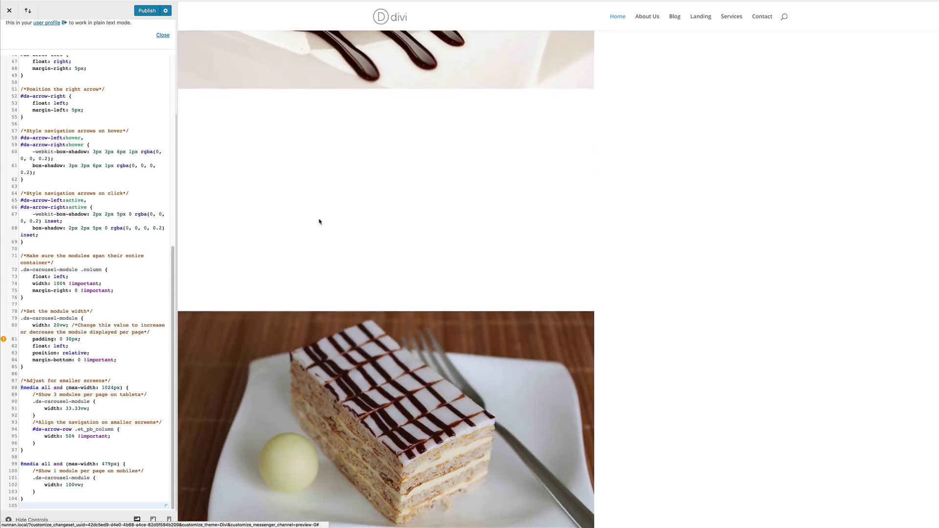
pyautogui.scroll(-20, 318, 220)
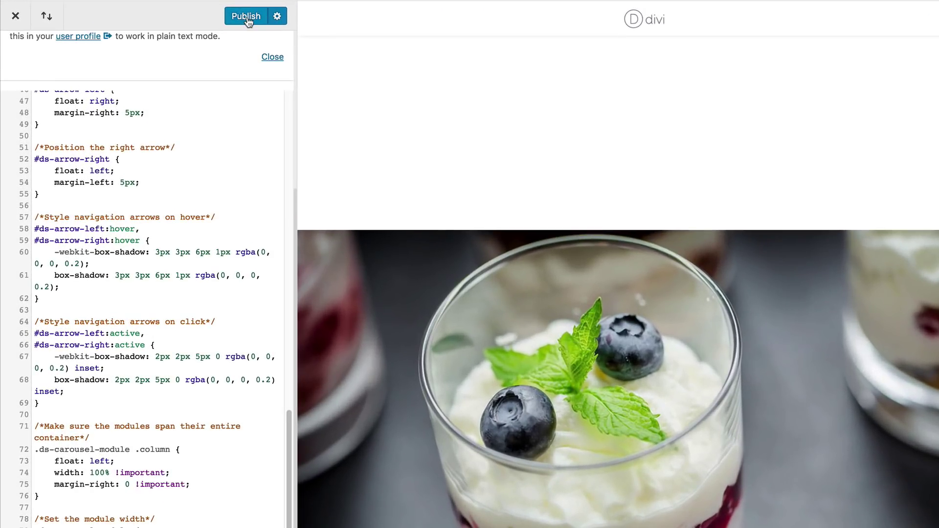
pyautogui.click(247, 19)
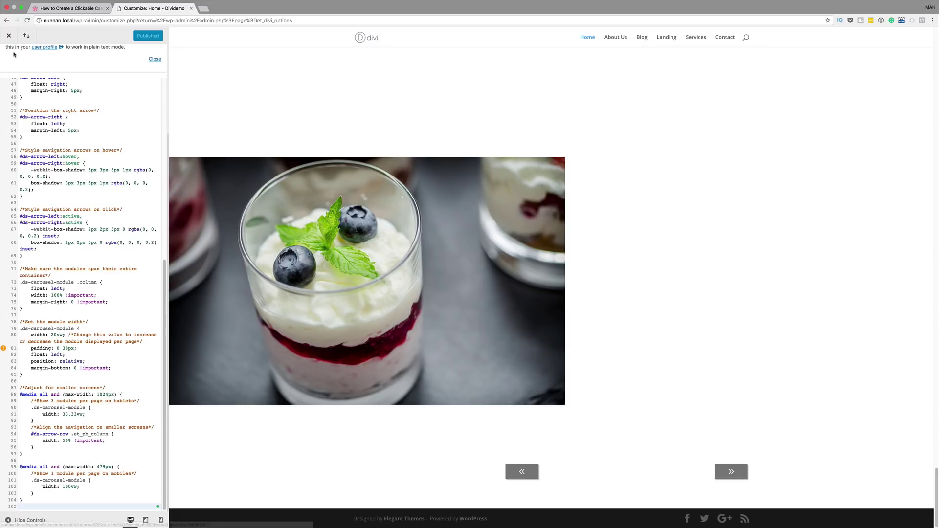
# - Close the customizer, paste the carousel jQuery script into the <head> code of the Divi Theme Options integration settings and save the changes
pyautogui.click(9, 36)
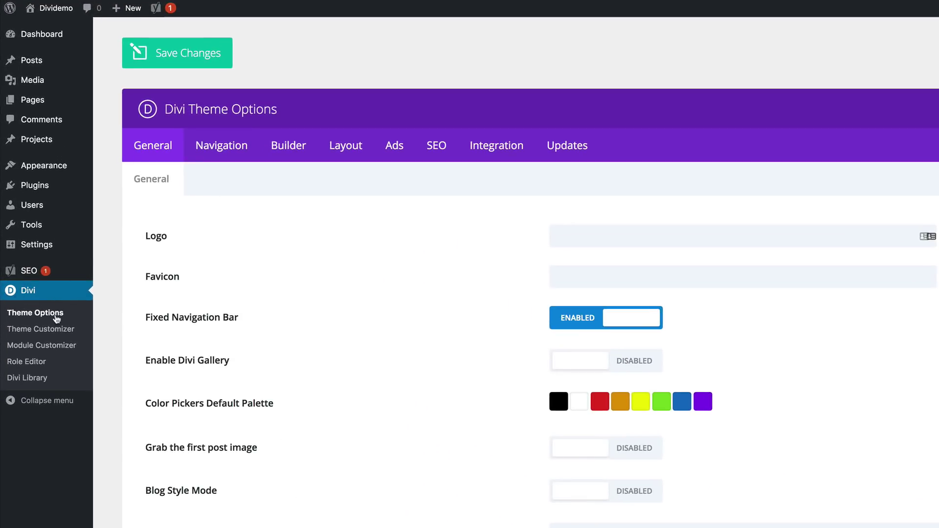
pyautogui.click(497, 147)
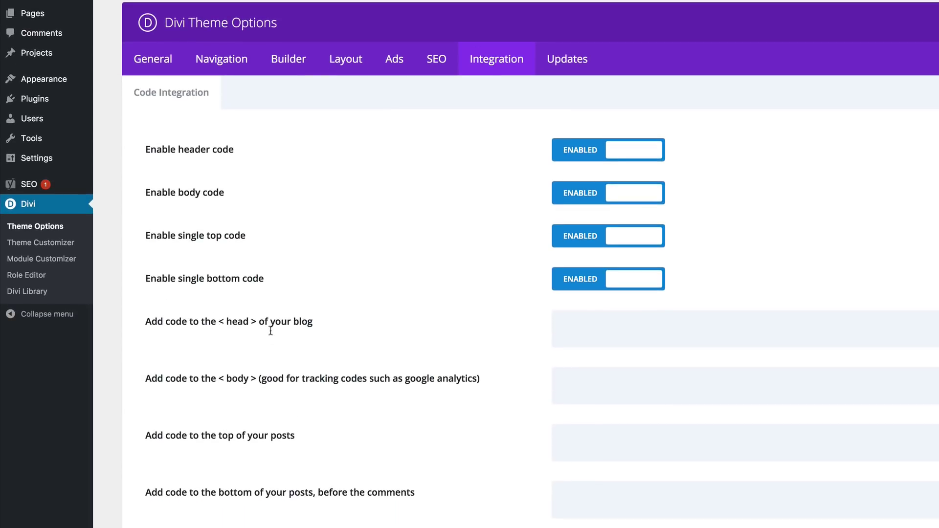
pyautogui.click(578, 321)
pyautogui.hotkey('ctrl', 'v')
pyautogui.scroll(-5, 587, 322)
pyautogui.click(187, 408)
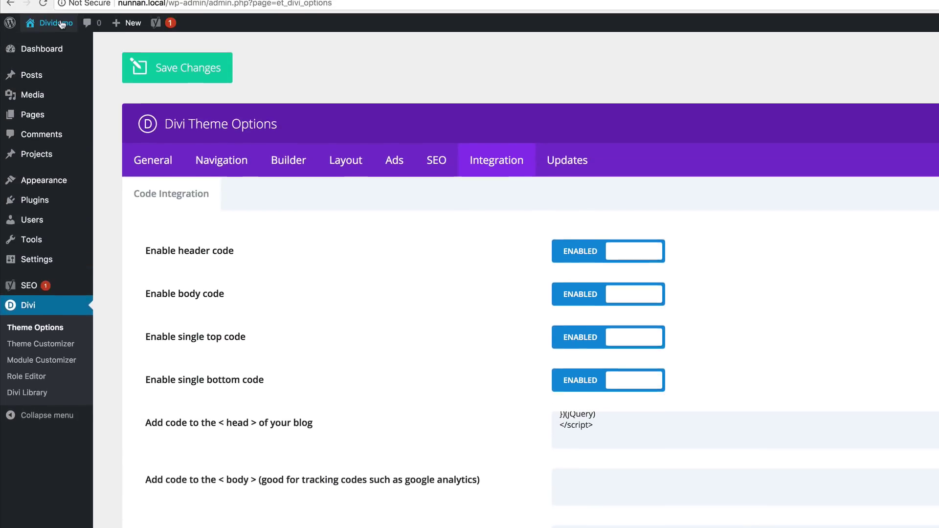
# - Open the live Home page in a new tab and test the image carousel with its next and previous arrow buttons
pyautogui.moveTo(61, 24)
pyautogui.keyDown('super'); pyautogui.click(48, 74); pyautogui.keyUp('super')
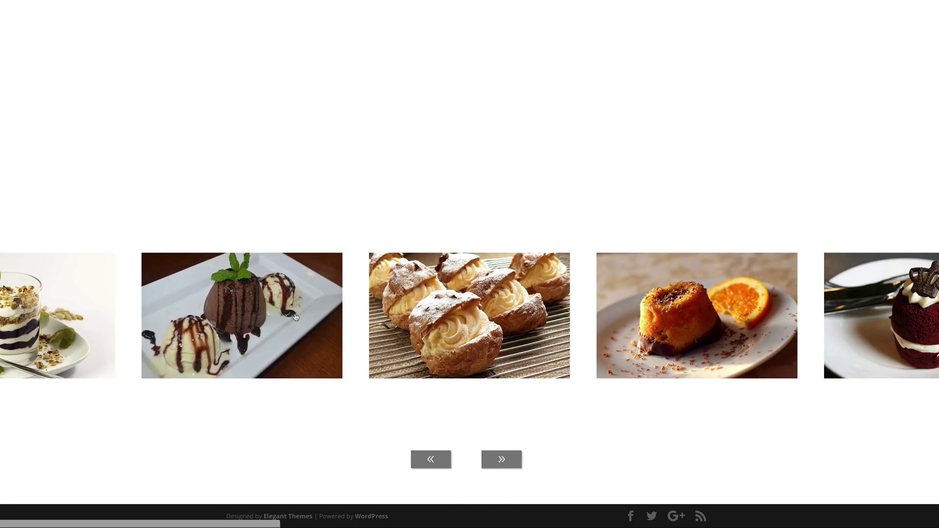
pyautogui.click(502, 461)
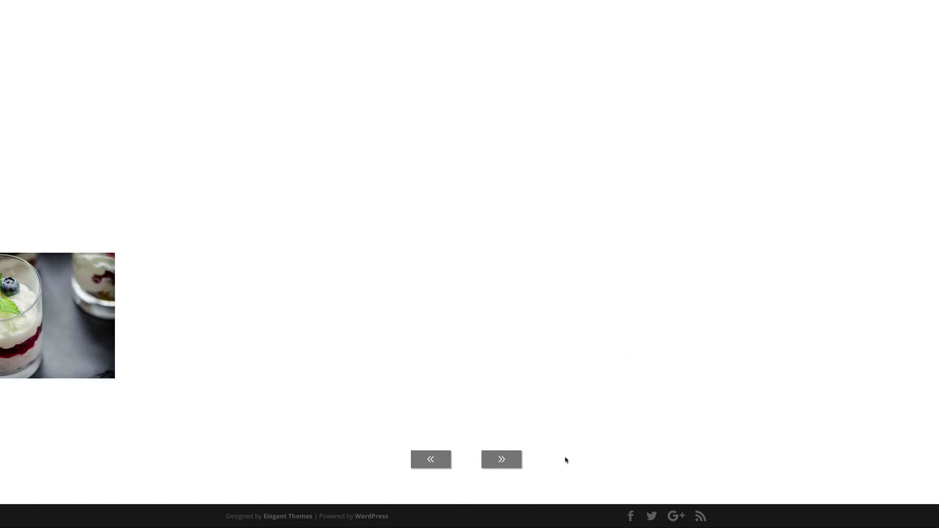
pyautogui.click(441, 460)
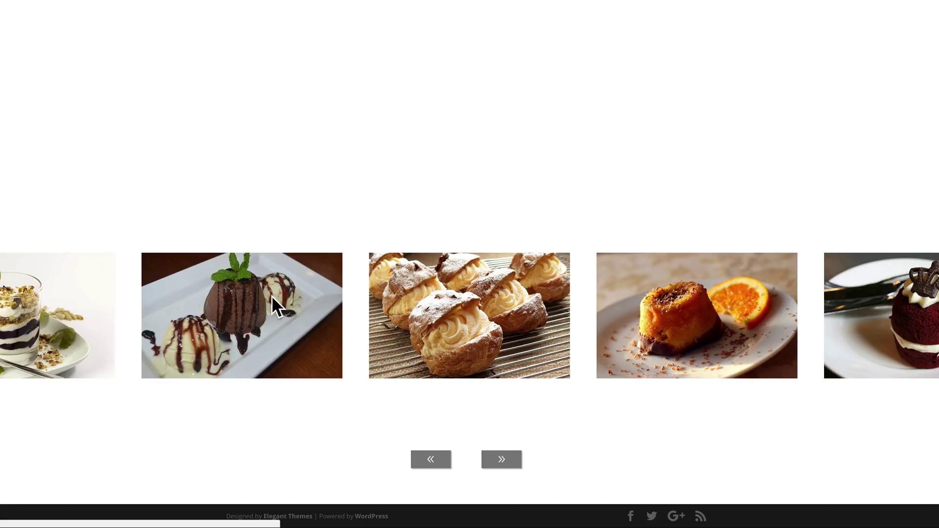
pyautogui.click(506, 460)
pyautogui.click(509, 460)
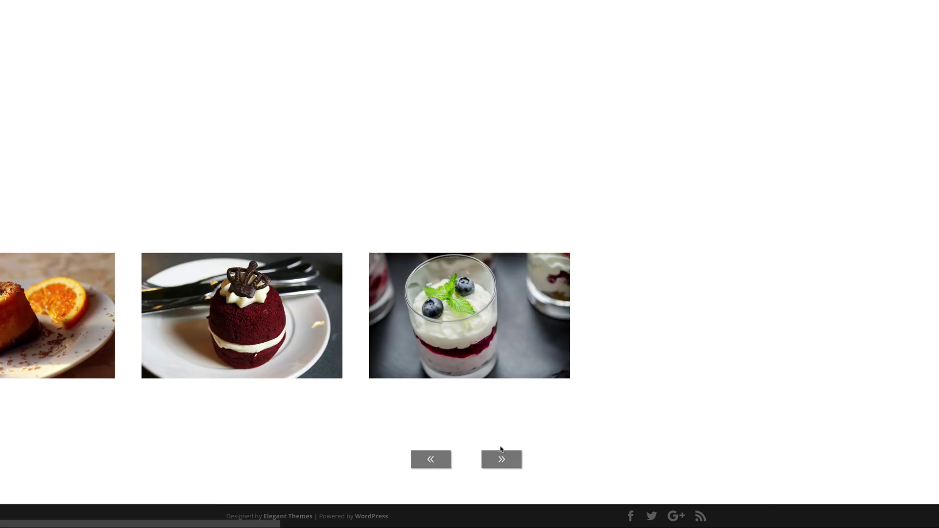
pyautogui.click(430, 460)
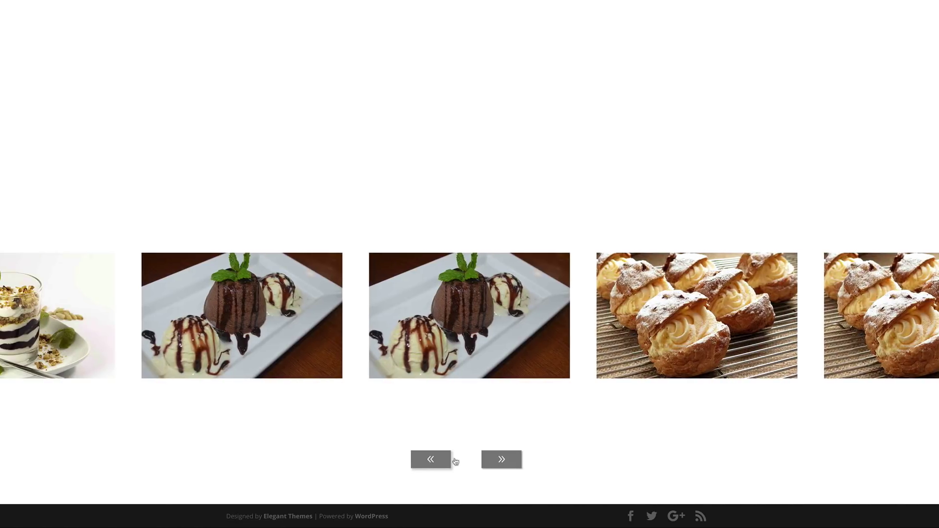
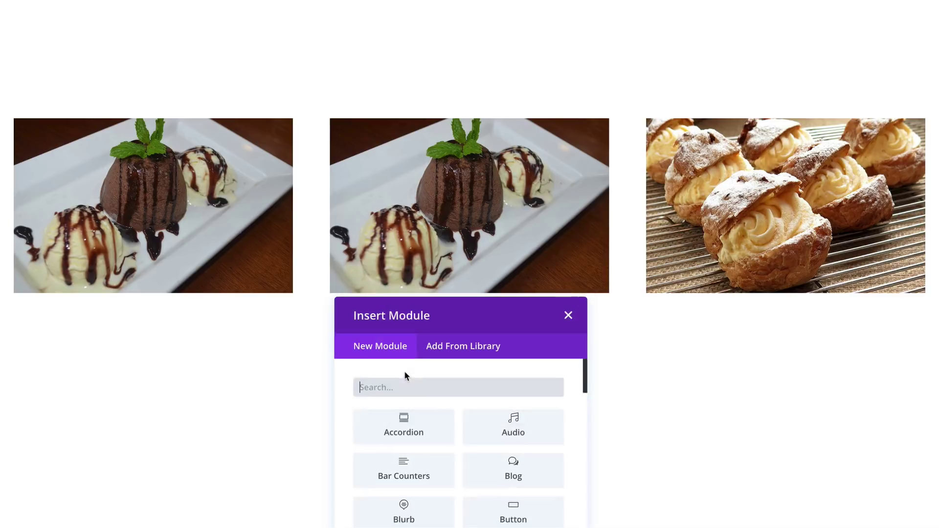
# - Insert a Blog module in the new row below the arrows and give it the CSS class ds-carousel-module
pyautogui.scroll(-1, 437, 359)
pyautogui.scroll(1, 437, 359)
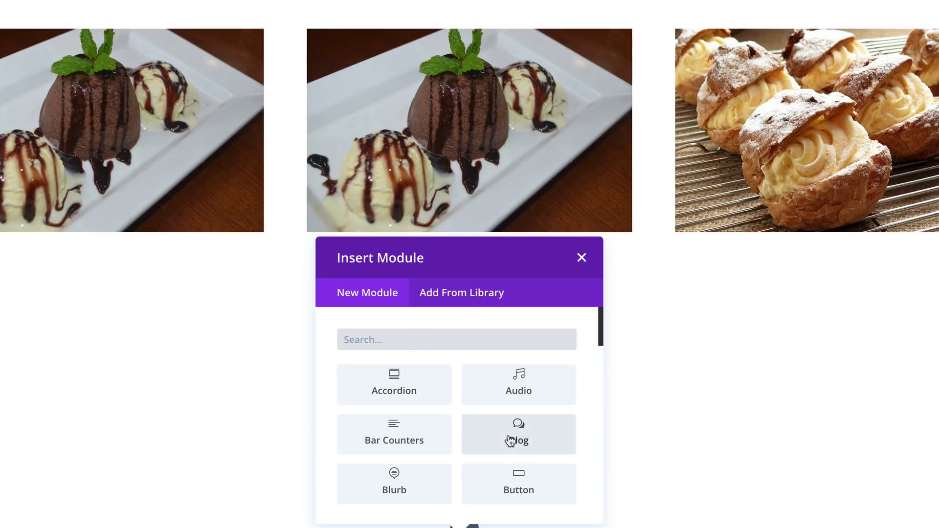
pyautogui.click(536, 442)
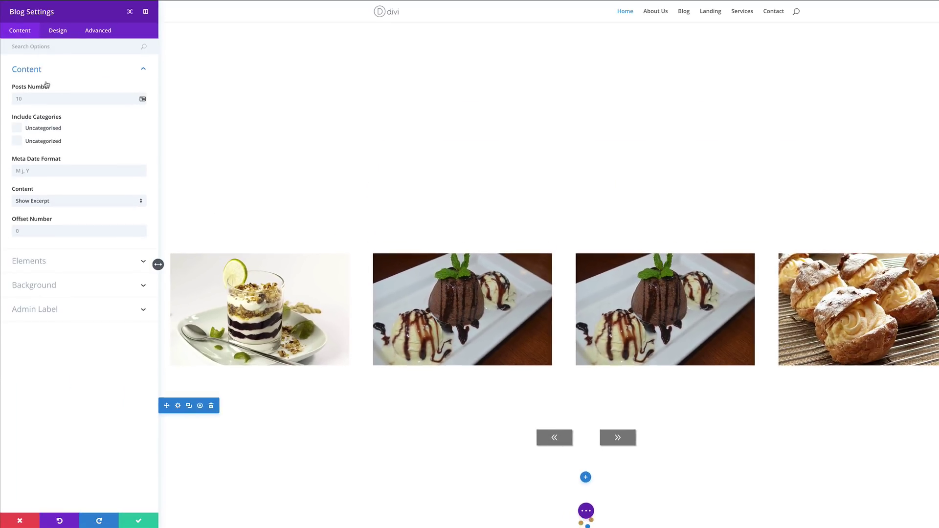
pyautogui.click(99, 32)
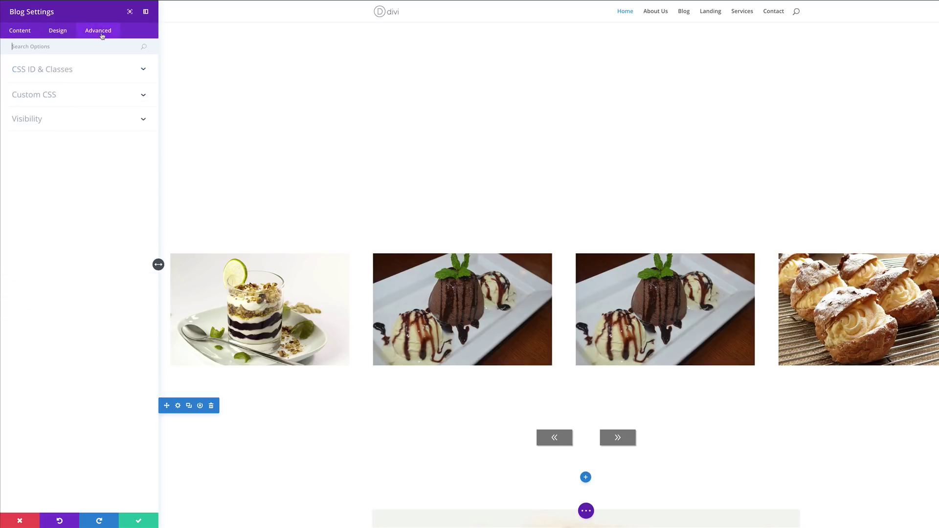
pyautogui.click(66, 72)
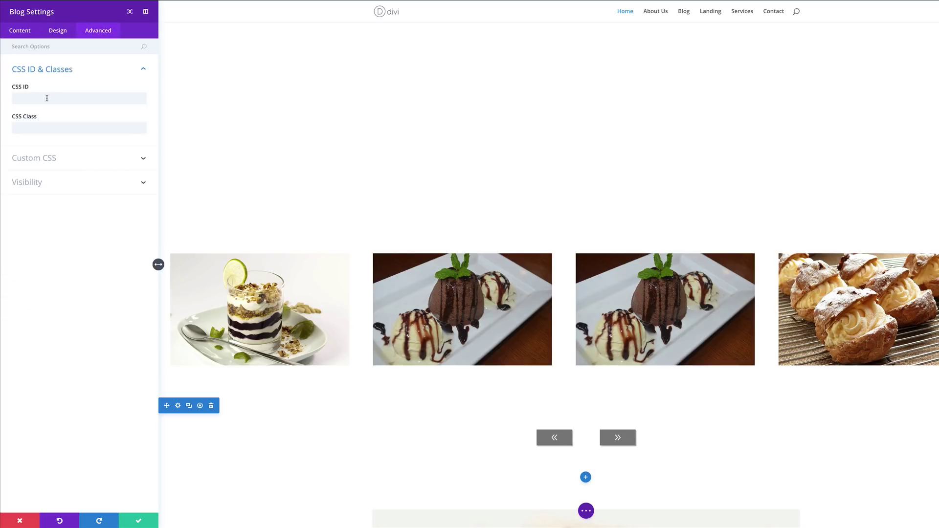
pyautogui.click(46, 128)
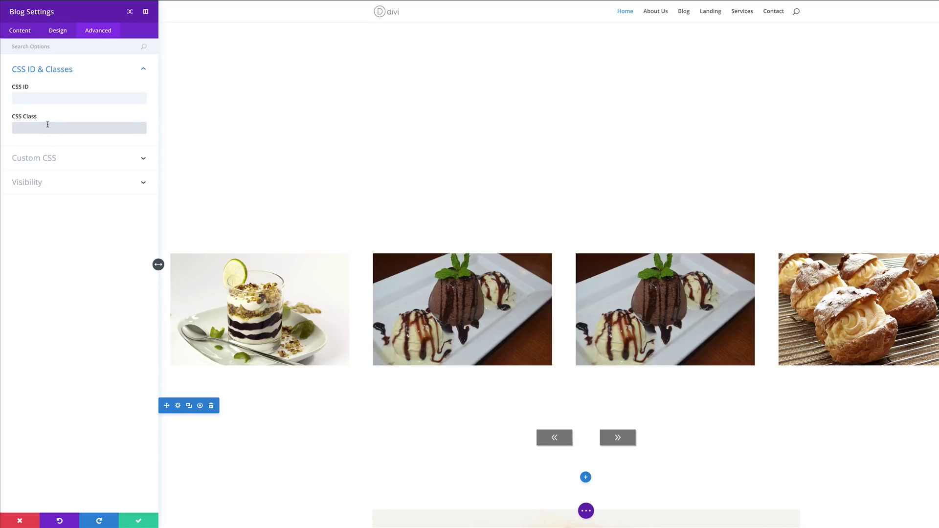
pyautogui.press('Down')
pyautogui.press('Return')
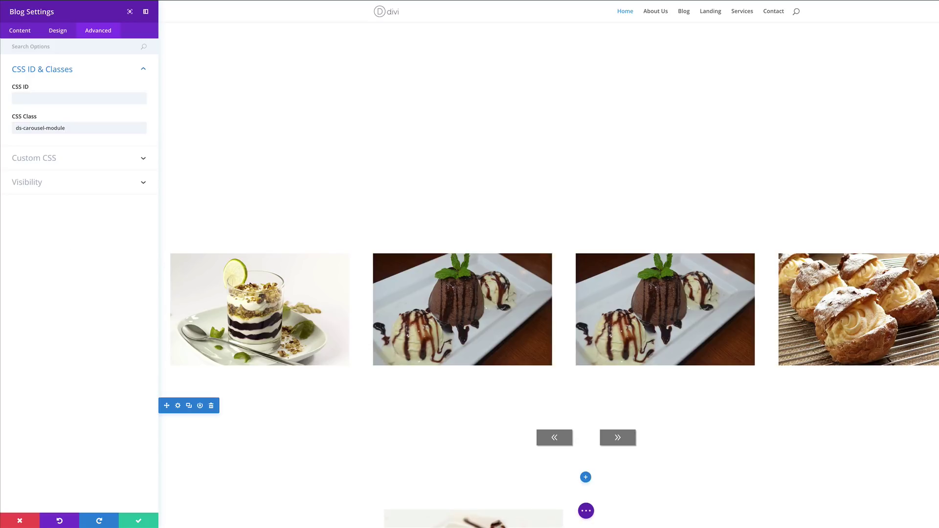
# - Set the Blog module's posts number to 1 and offset number to 0, and save the module
pyautogui.click(26, 31)
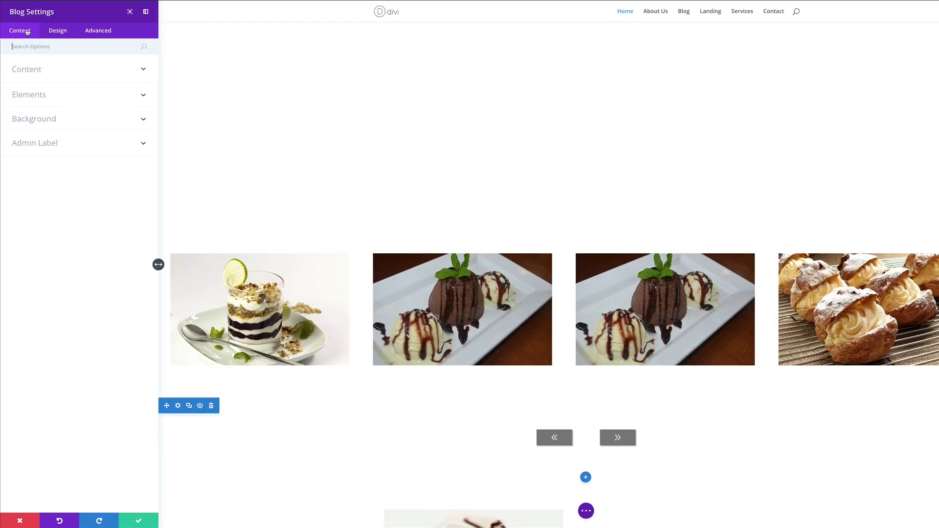
pyautogui.click(39, 72)
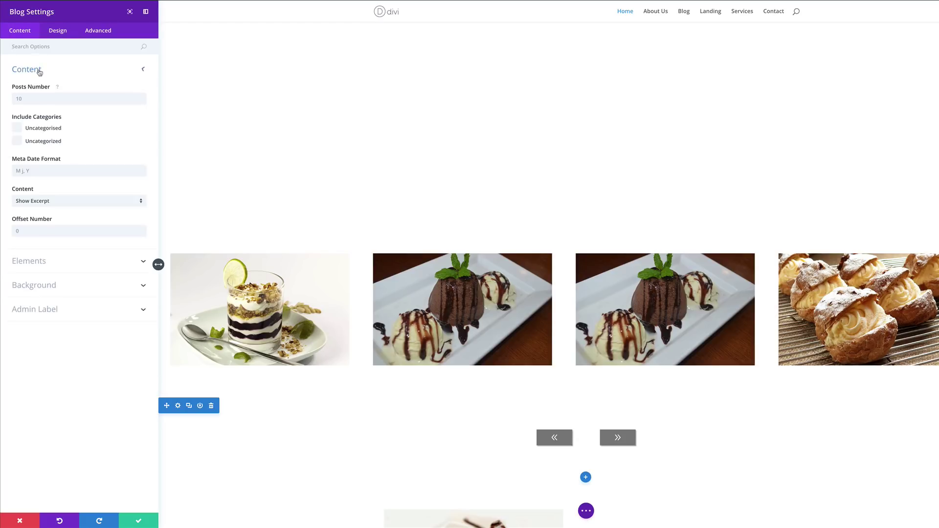
pyautogui.click(33, 98)
pyautogui.write('1')
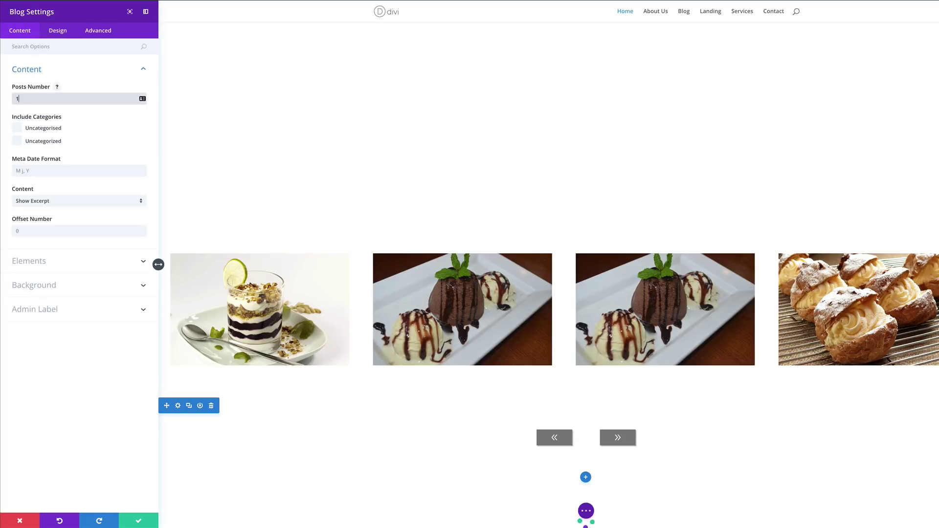
pyautogui.click(32, 228)
pyautogui.write('0')
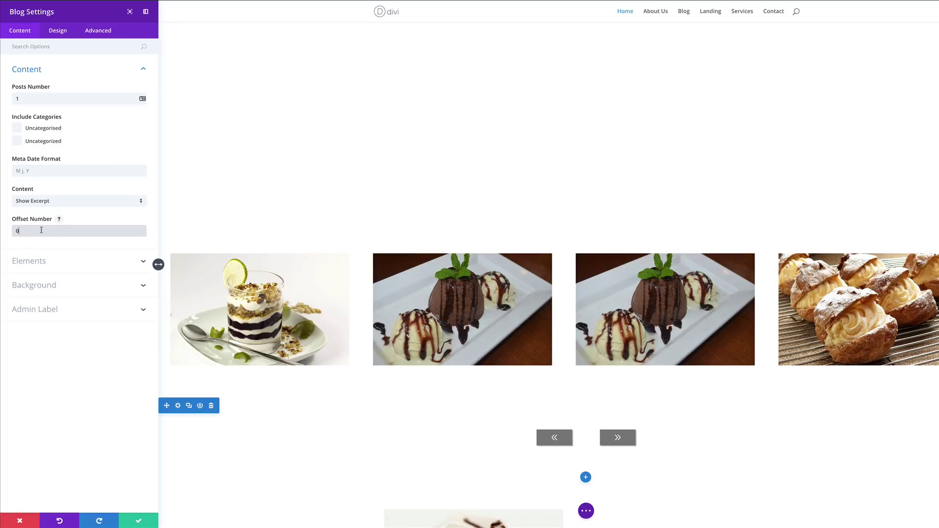
pyautogui.click(140, 521)
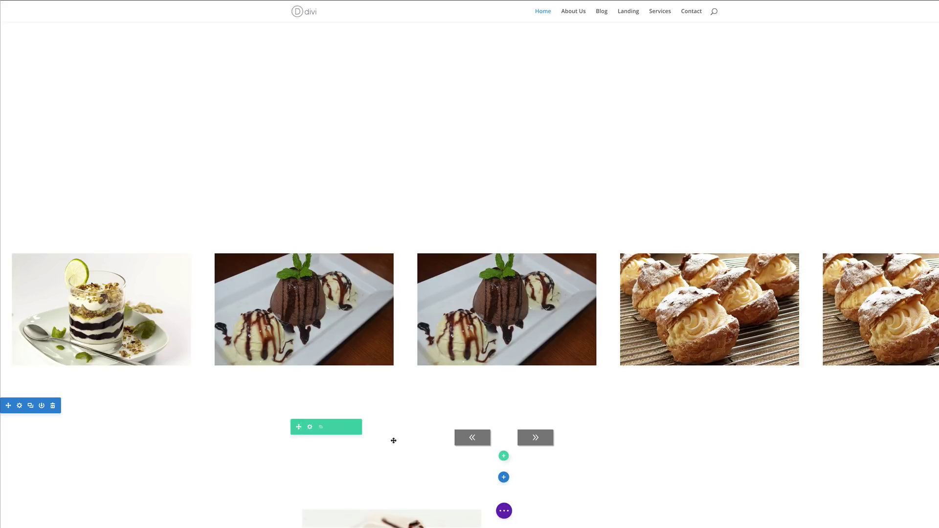
# - Duplicate the Blog module, set the copy's offset number to 1 and save it
pyautogui.scroll(-5, 393, 441)
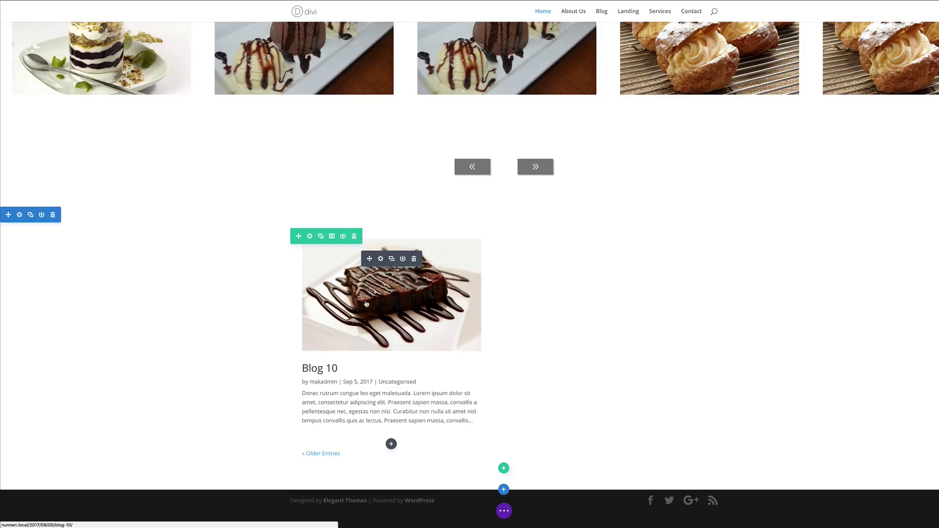
pyautogui.click(392, 260)
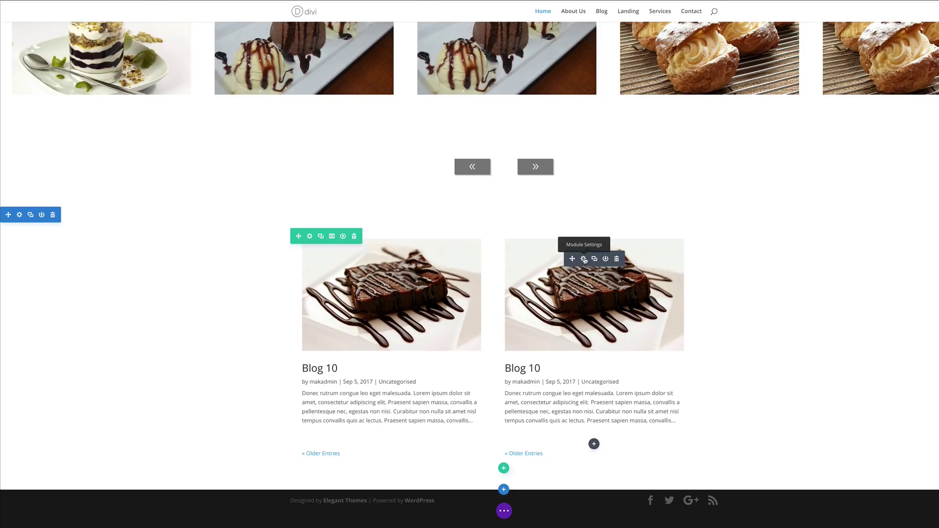
pyautogui.click(583, 259)
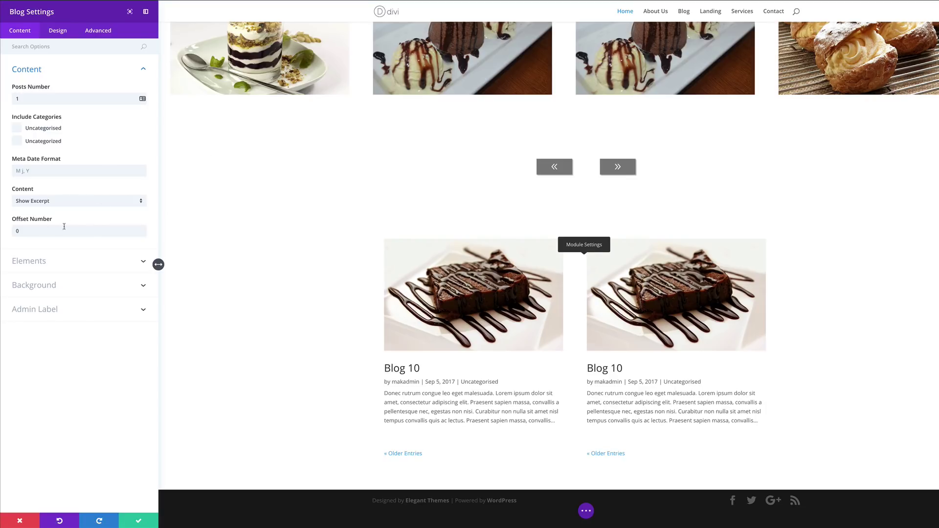
pyautogui.click(16, 231)
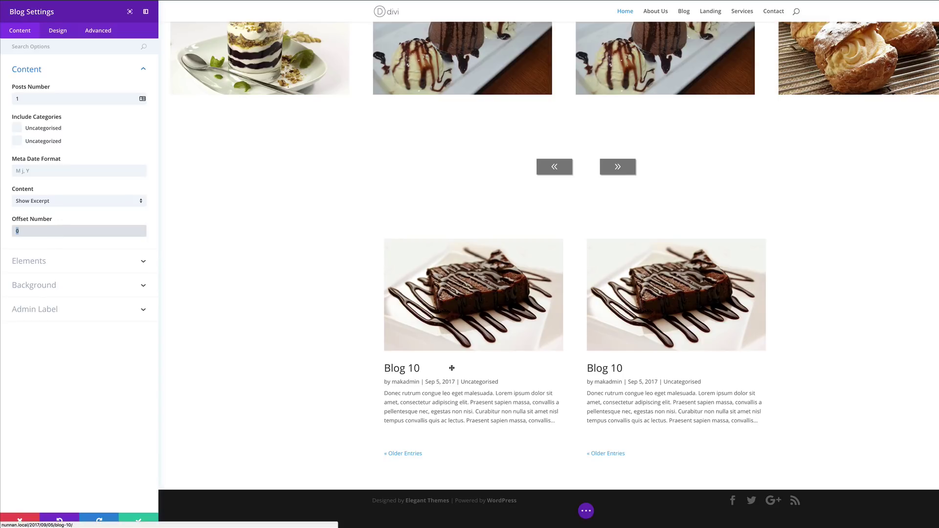
pyautogui.write('1')
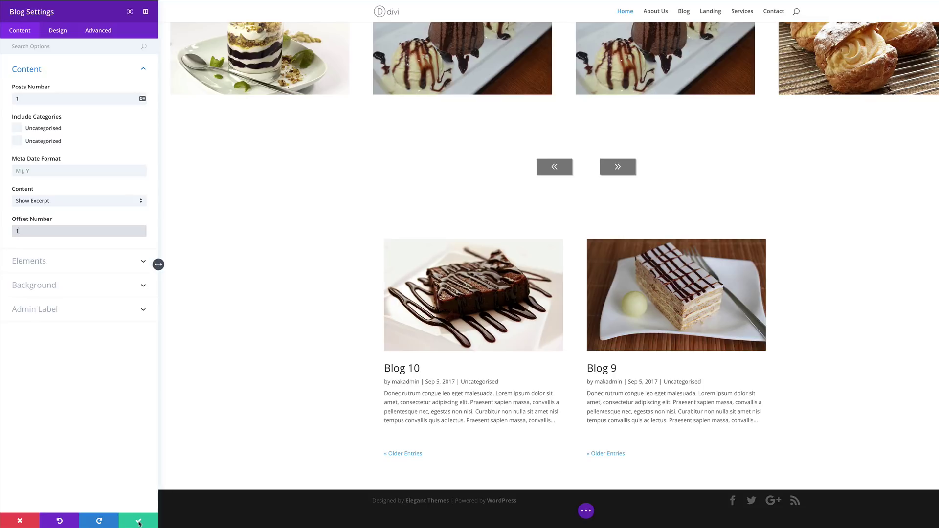
pyautogui.click(139, 521)
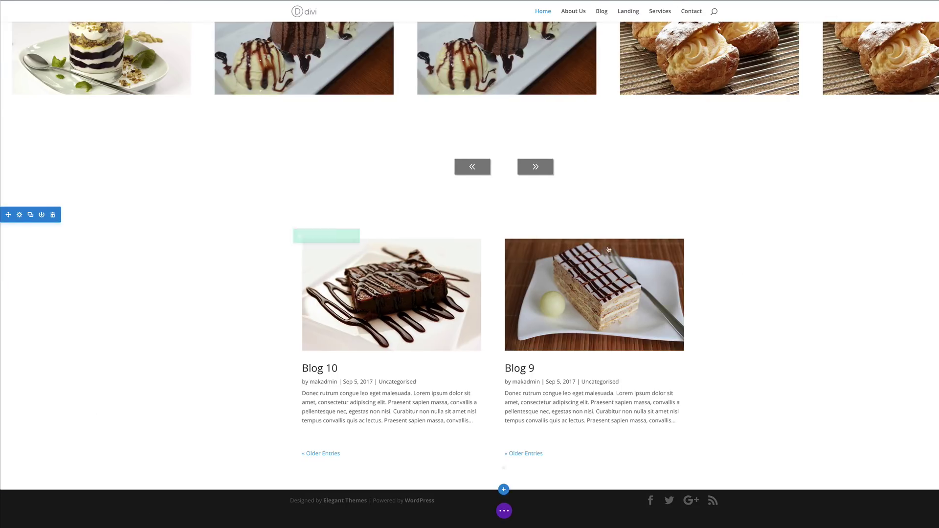
# - Duplicate the second Blog module, set the new copy's offset number to 2 and save it
pyautogui.click(595, 261)
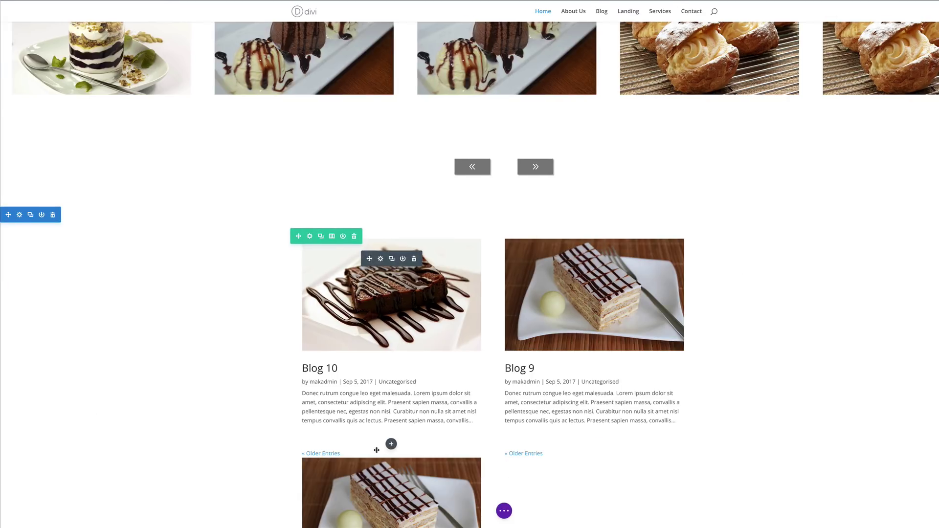
pyautogui.scroll(-3, 372, 294)
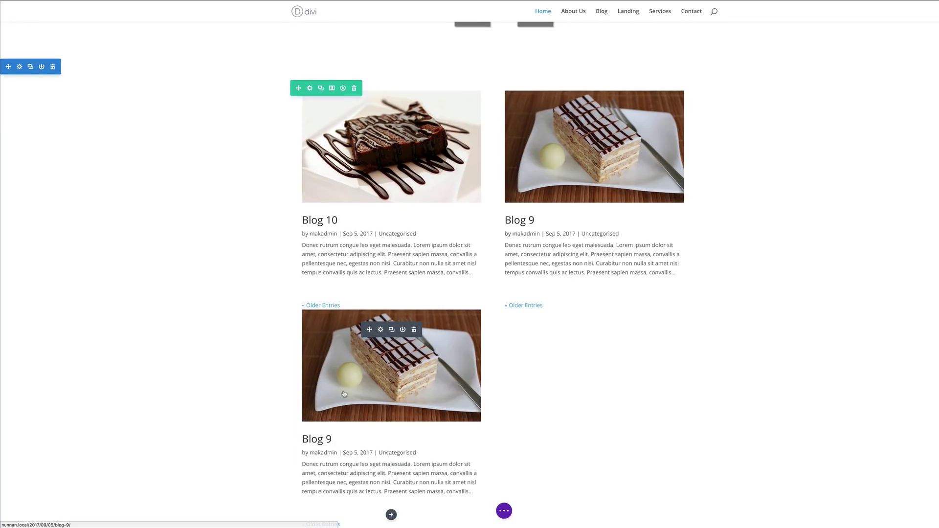
pyautogui.click(381, 329)
pyautogui.moveTo(22, 231); pyautogui.dragTo(7, 234)
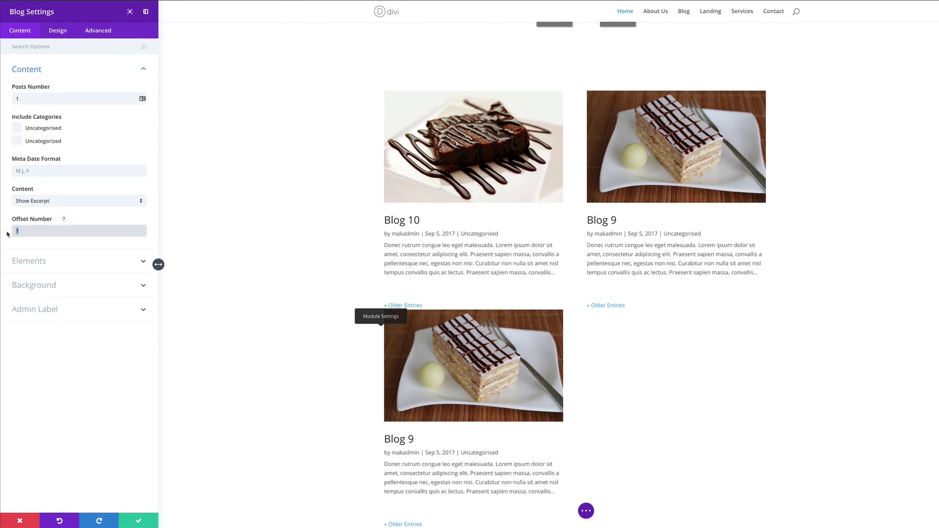
pyautogui.write('2')
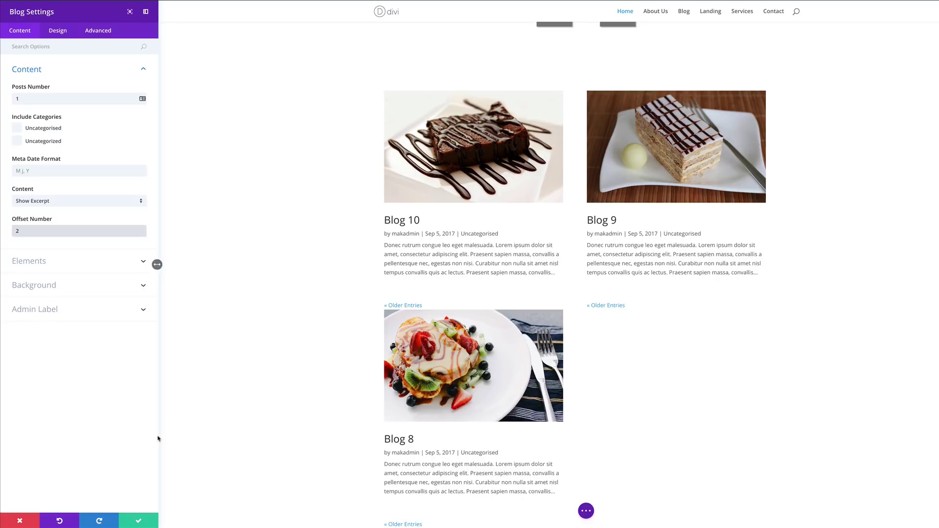
pyautogui.click(140, 523)
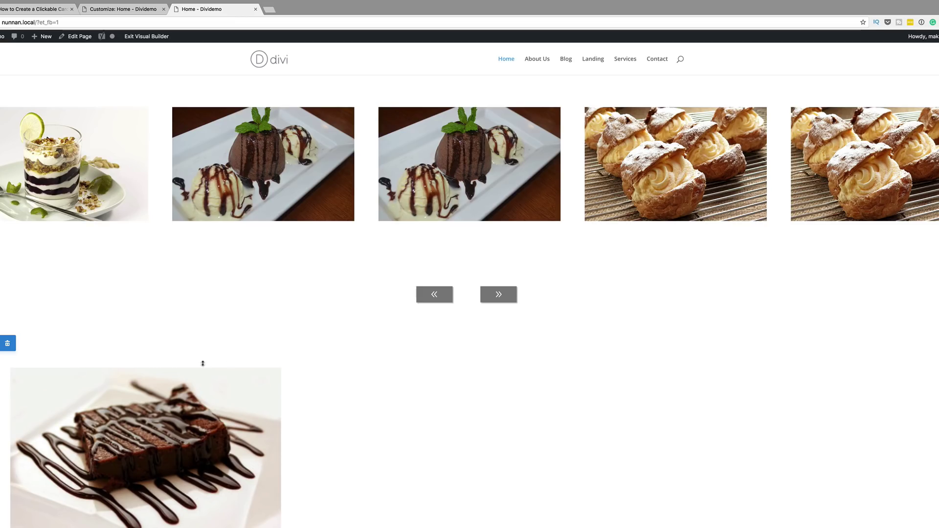
pyautogui.scroll(-10, 162, 349)
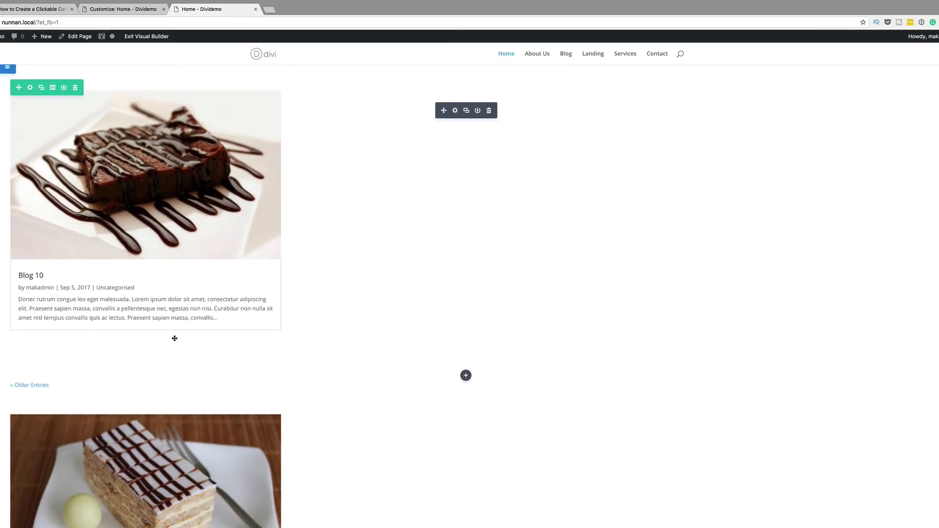
pyautogui.scroll(-20, 176, 341)
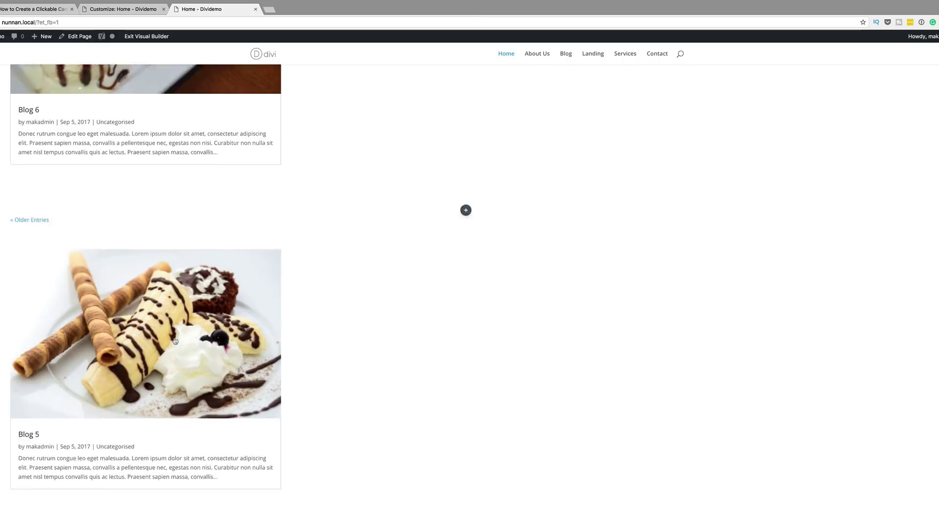
pyautogui.scroll(20, 176, 341)
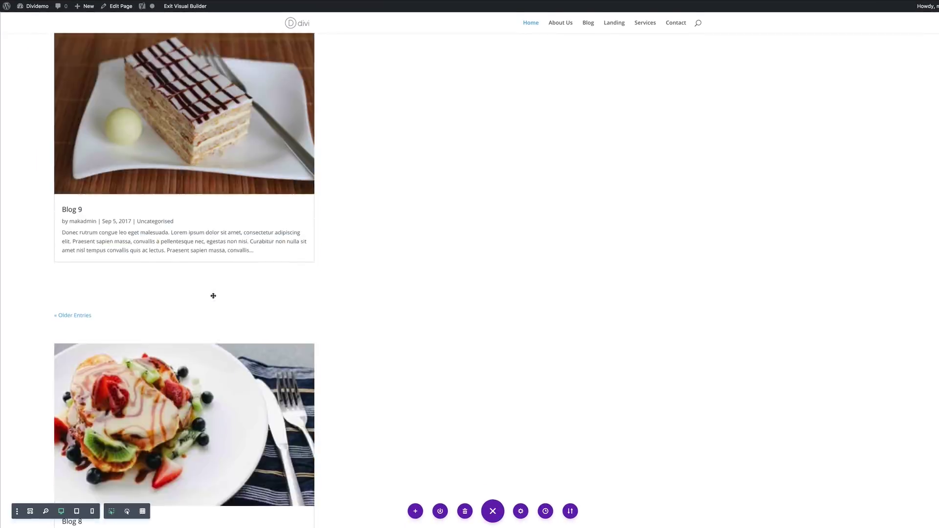